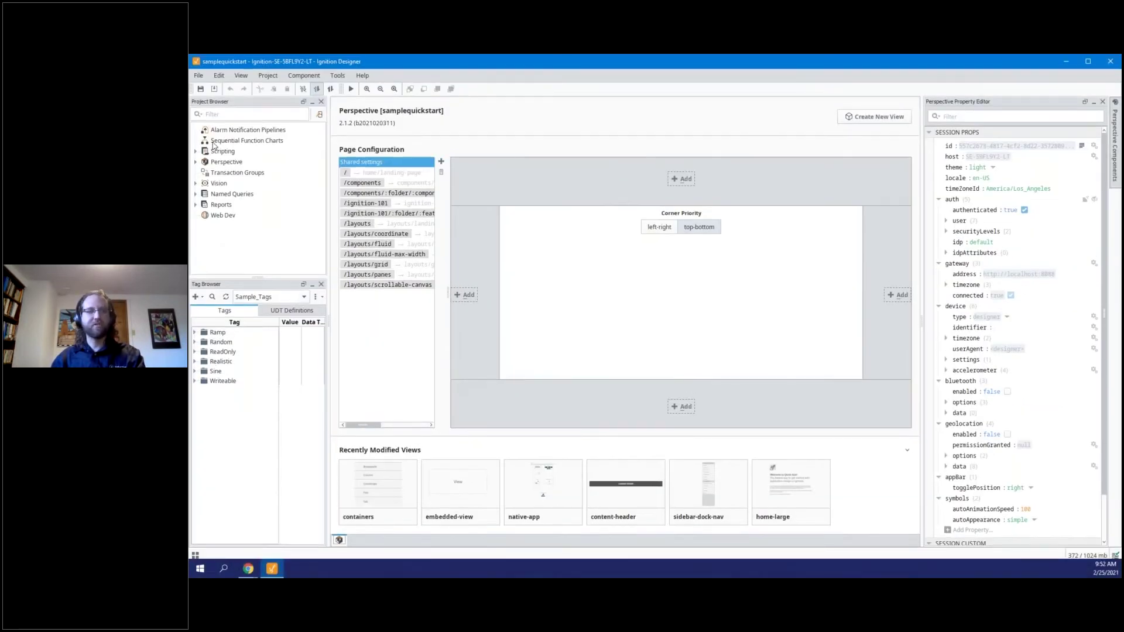
# Select the Sequential Function Charts category in the samplequickstart Project Browser.
pyautogui.click(222, 143)
# Create a New Chart with two side-by-side transitions, linking the begin node to the first.
pyautogui.rightClick(222, 143)
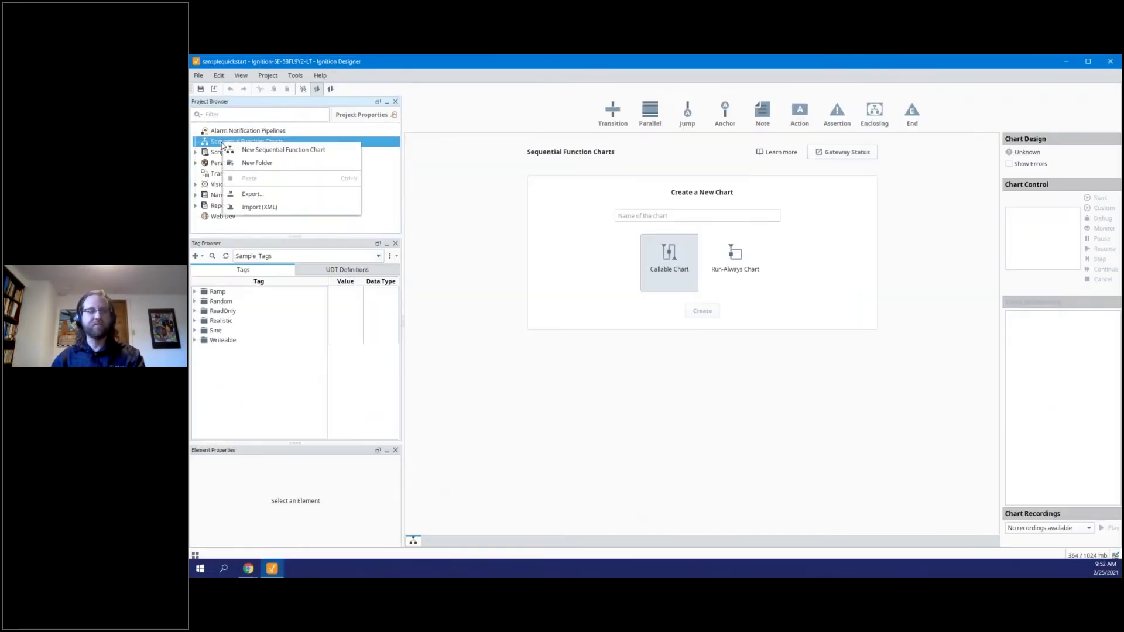
pyautogui.click(251, 148)
pyautogui.click(709, 338)
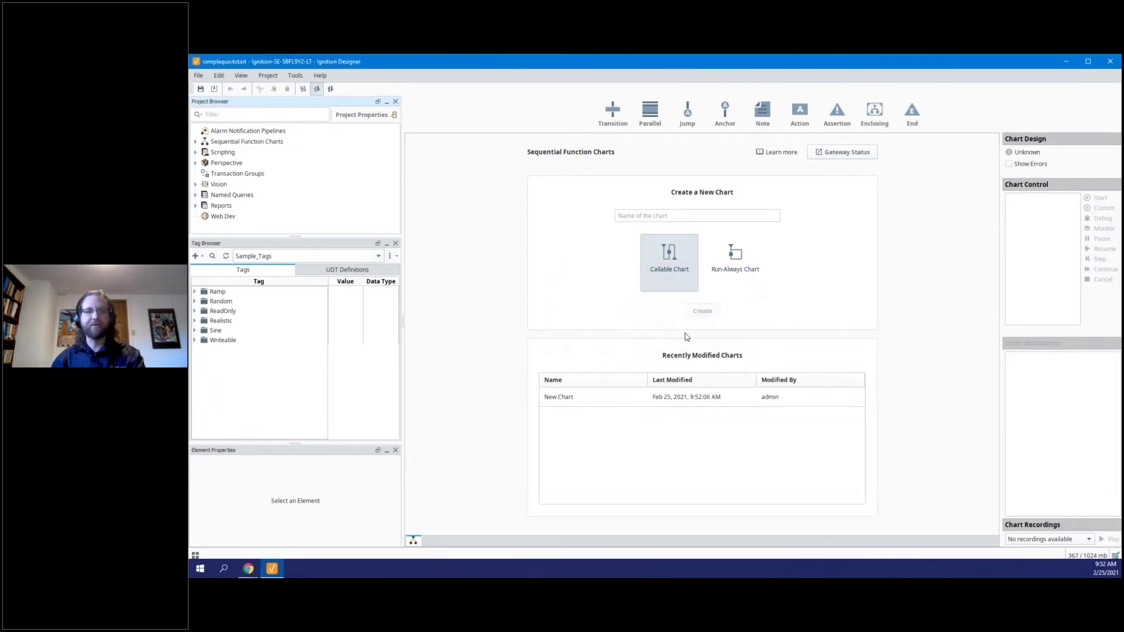
pyautogui.moveTo(615, 115); pyautogui.dragTo(604, 240)
pyautogui.moveTo(673, 234); pyautogui.dragTo(674, 237)
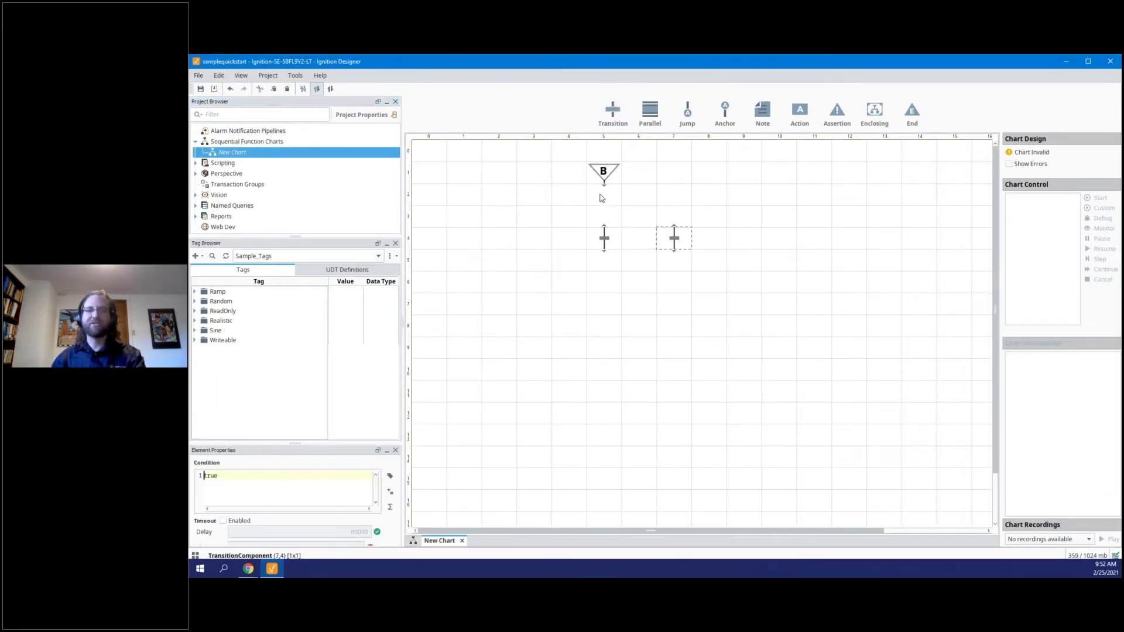
pyautogui.moveTo(604, 185); pyautogui.dragTo(606, 227)
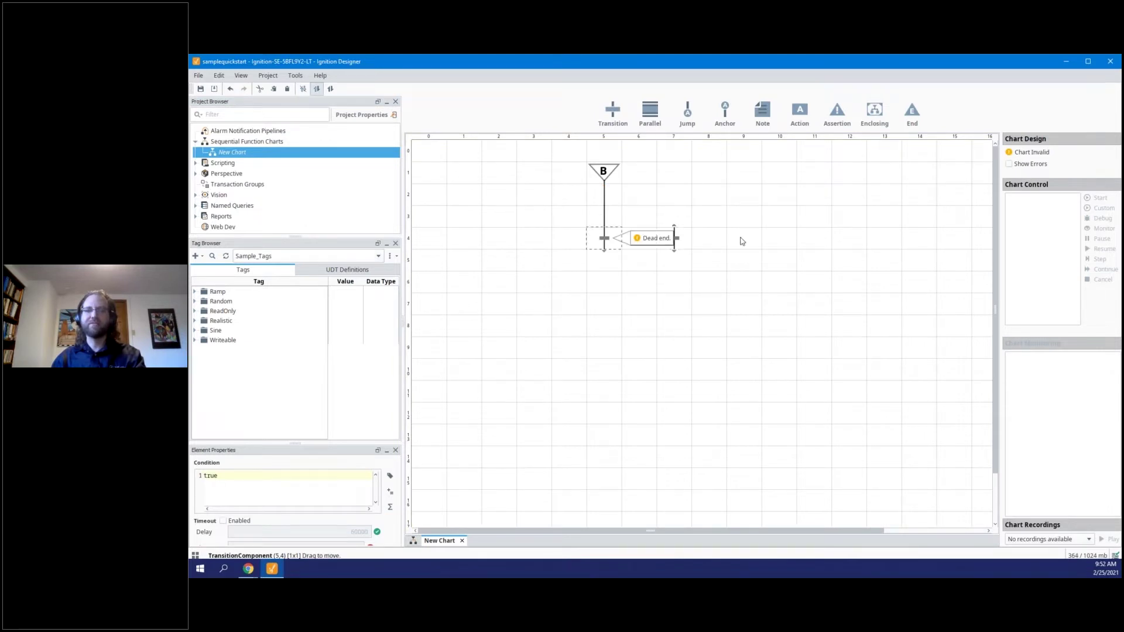
# Replace the first transition's true condition with [Sample_Tags]Ramp/Ramp0 > 50.
pyautogui.click(315, 485)
pyautogui.hotkey('ctrl', 'a')
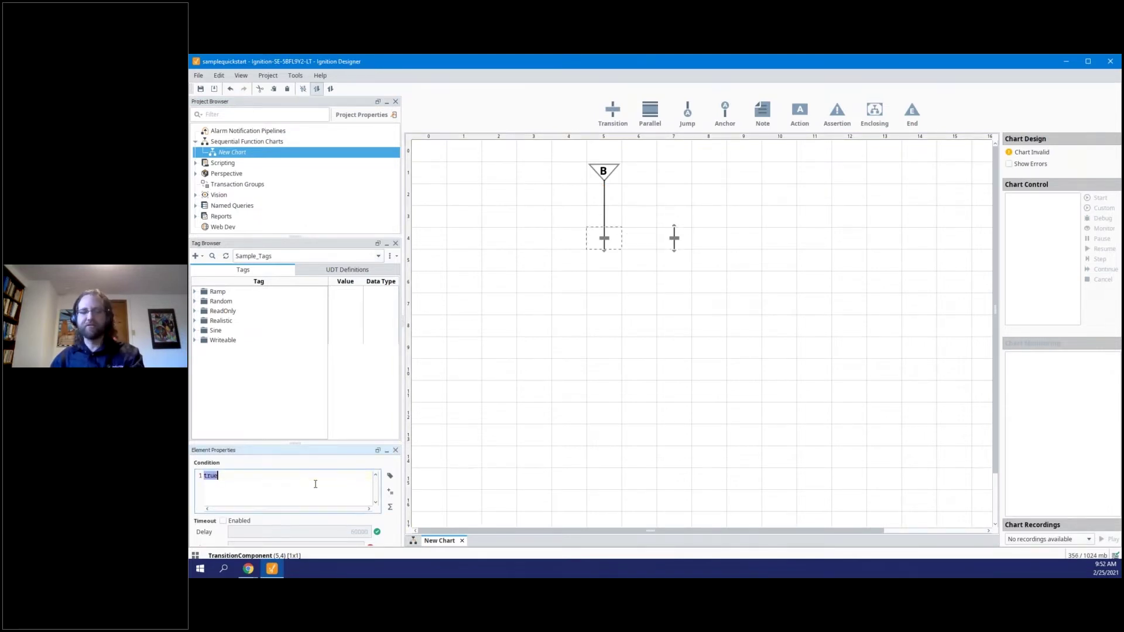
pyautogui.press('BackSpace')
pyautogui.click(390, 475)
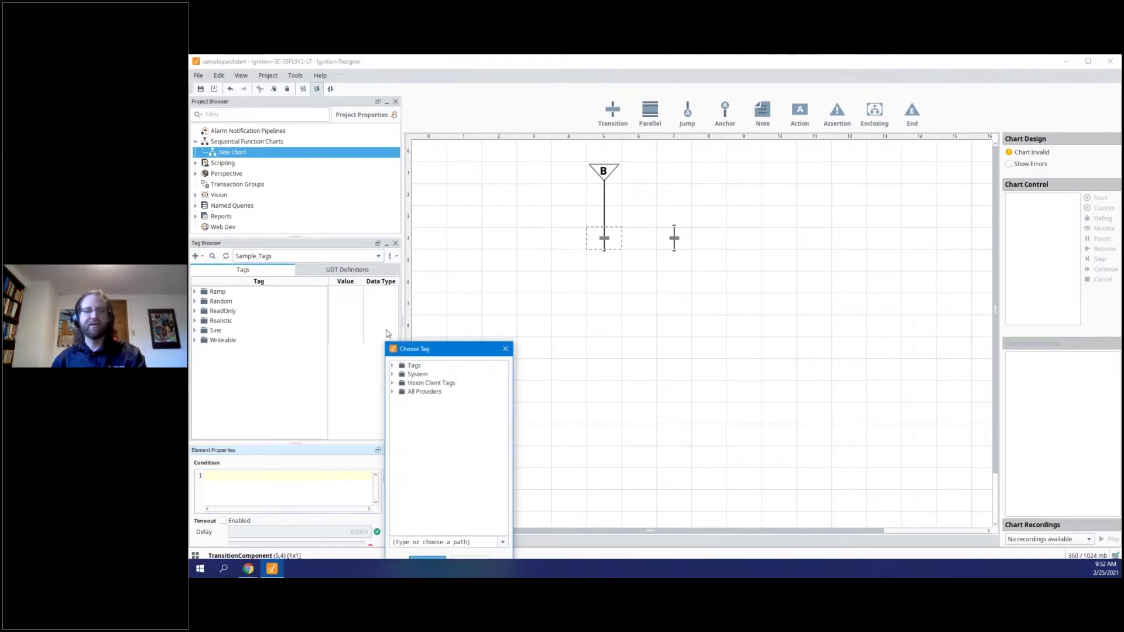
pyautogui.click(393, 366)
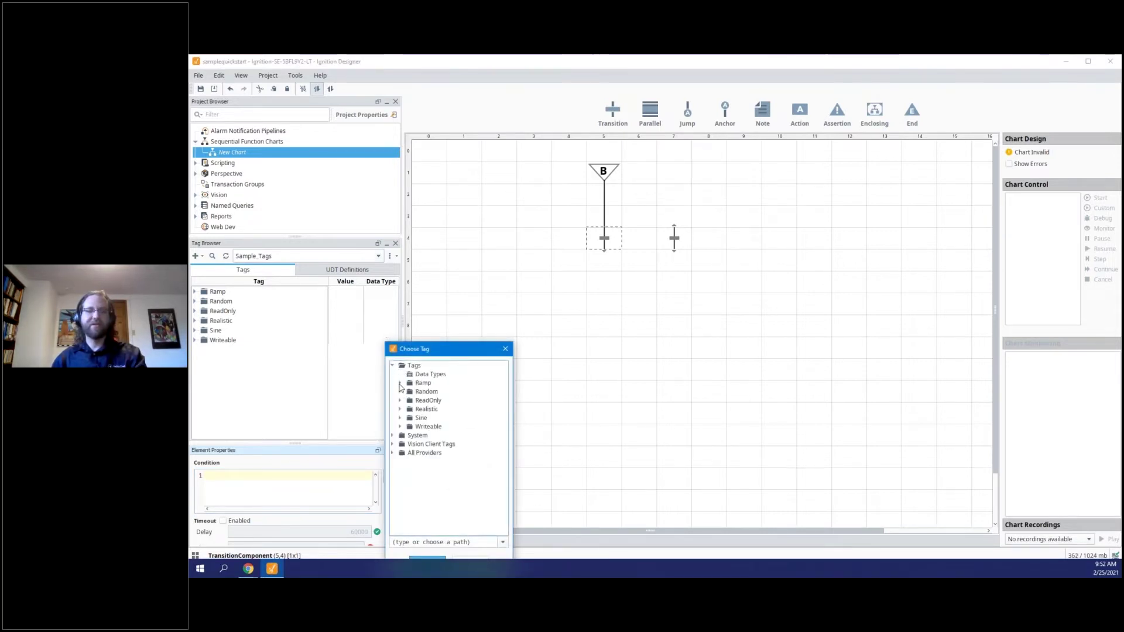
pyautogui.click(400, 383)
pyautogui.click(431, 392)
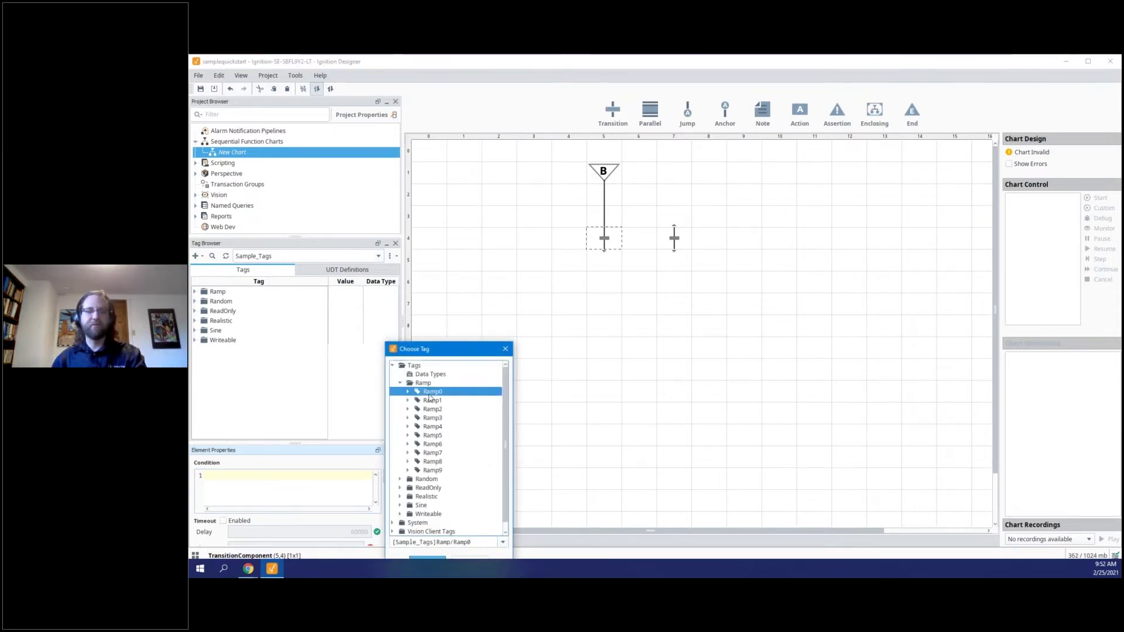
pyautogui.click(436, 559)
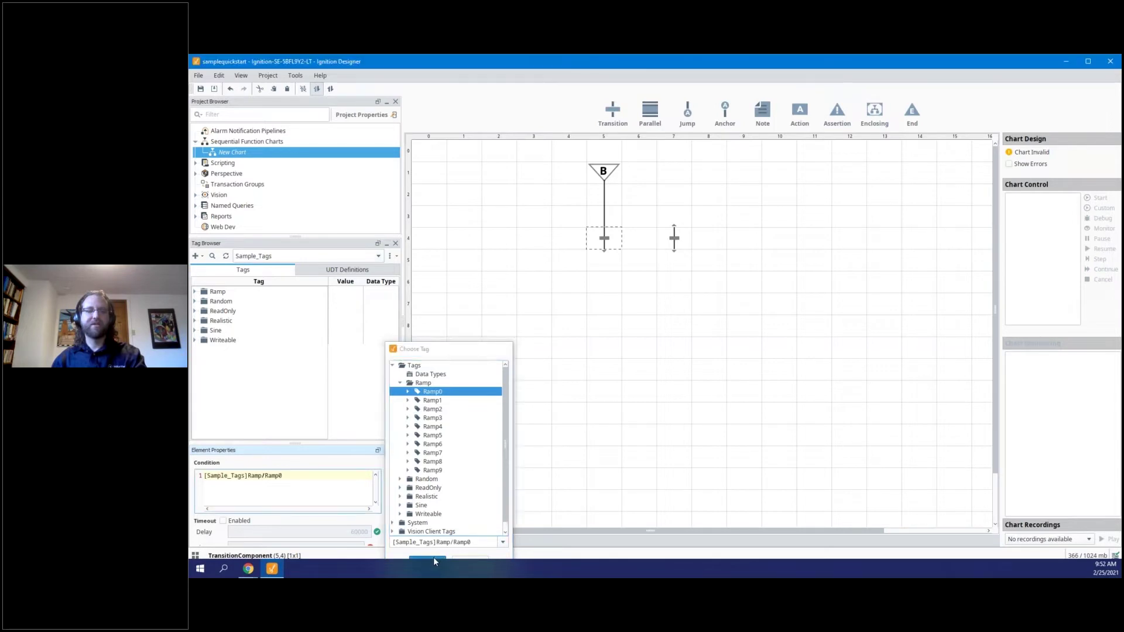
pyautogui.write('>')
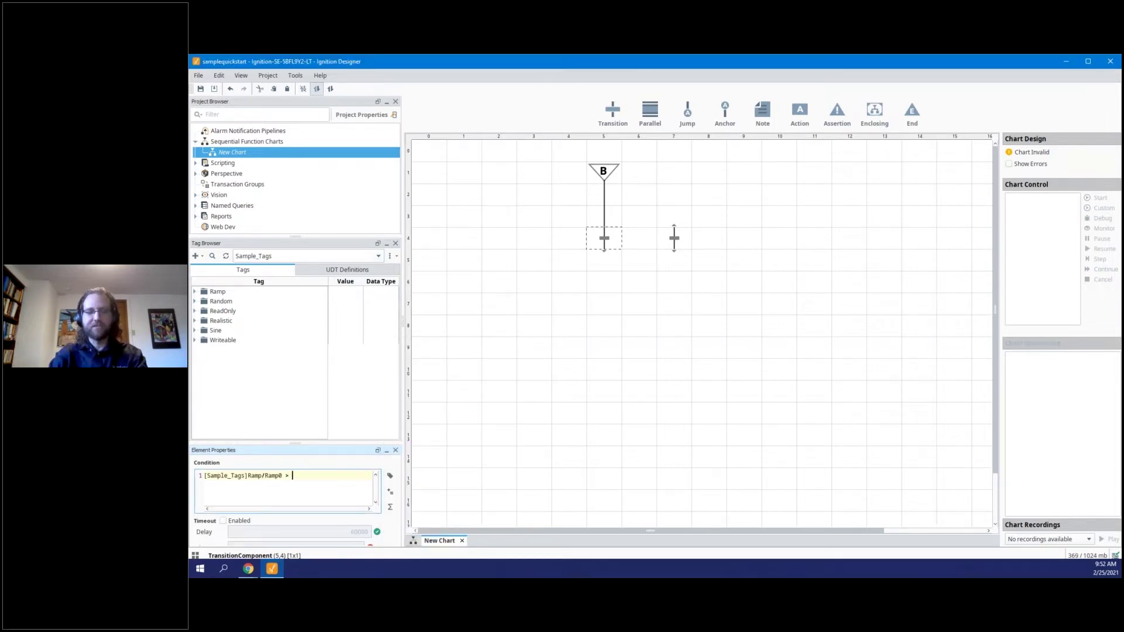
pyautogui.write(' 50')
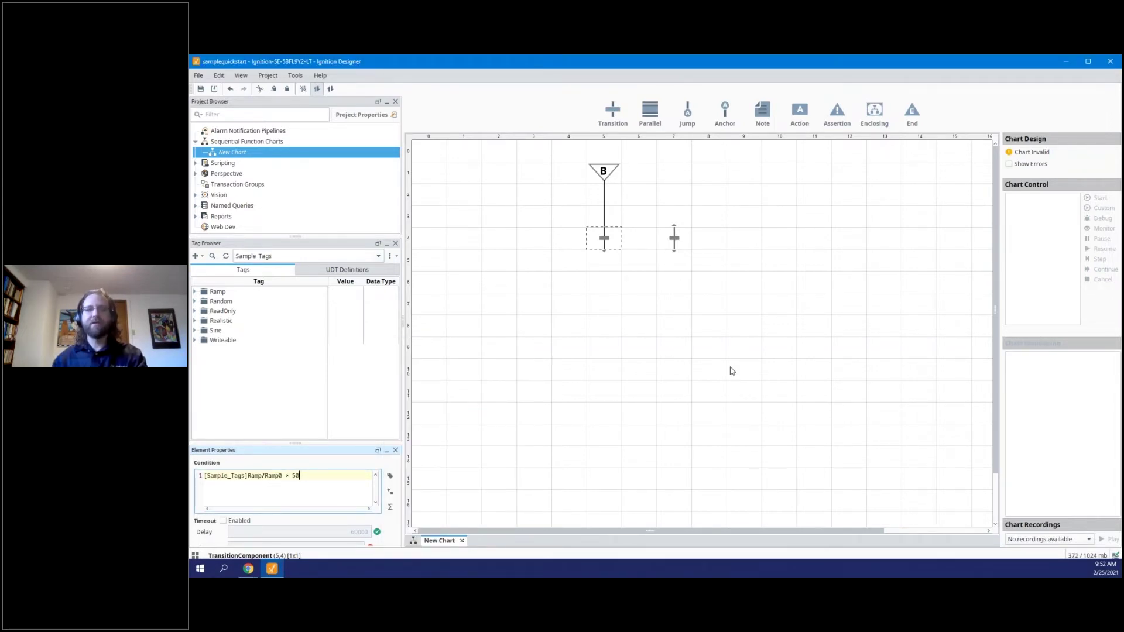
pyautogui.moveTo(614, 251)
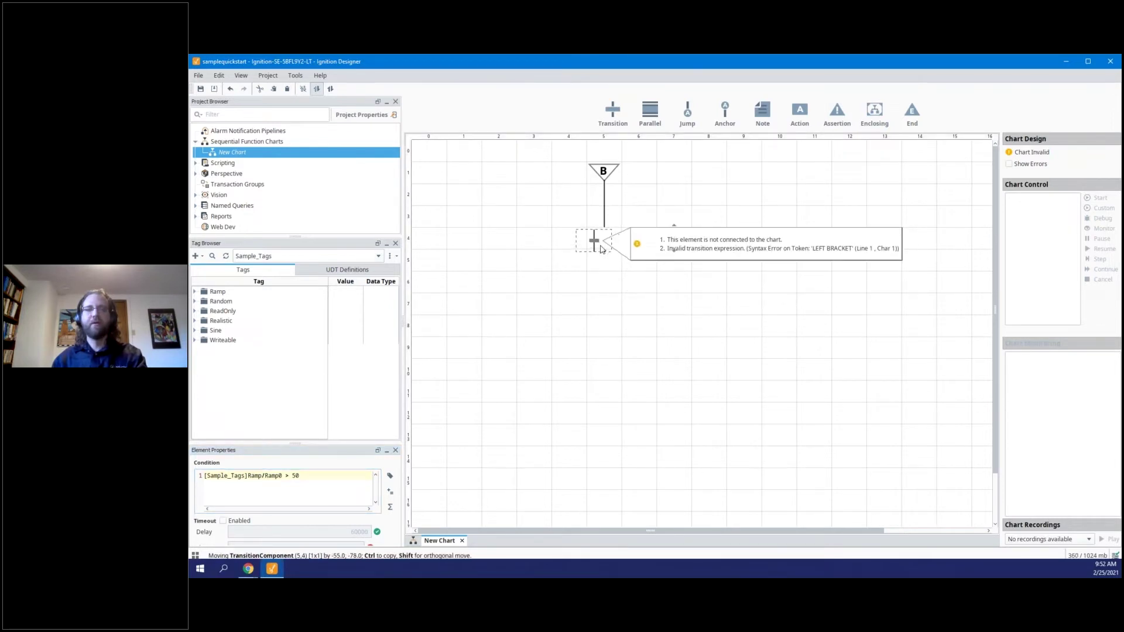
# Add steps S1 and S2 below the transitions and branch the begin line to the second transition.
pyautogui.moveTo(800, 111); pyautogui.dragTo(598, 284)
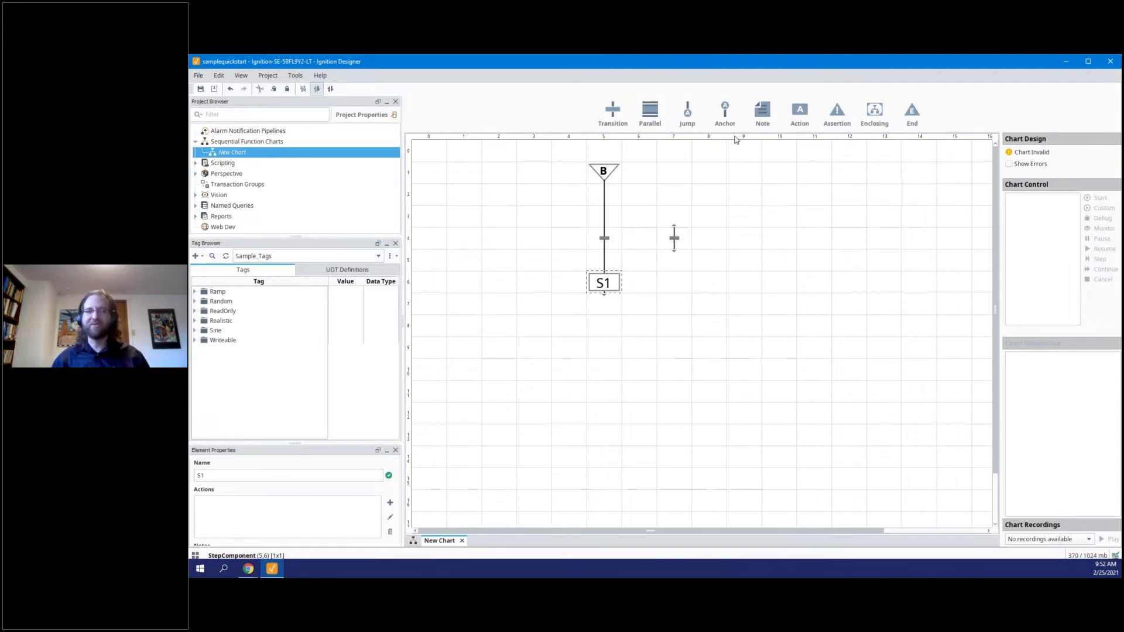
pyautogui.moveTo(800, 111); pyautogui.dragTo(674, 283)
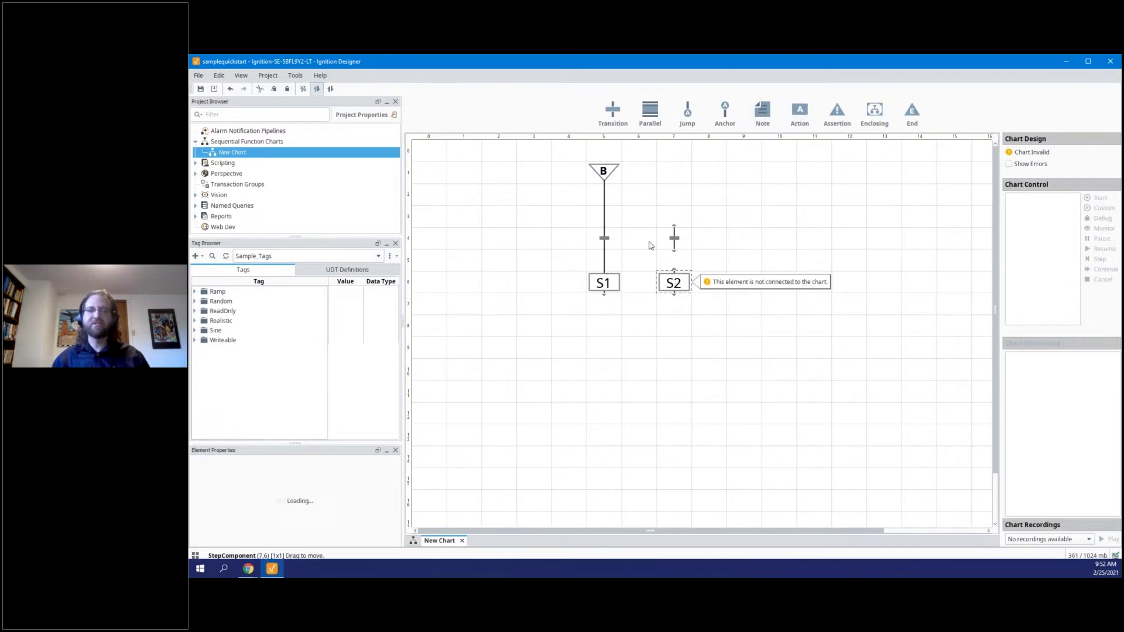
pyautogui.click(610, 219)
pyautogui.moveTo(610, 219)
pyautogui.mouseDown()
pyautogui.moveTo(674, 237)
pyautogui.moveTo(674, 273)
pyautogui.mouseUp()
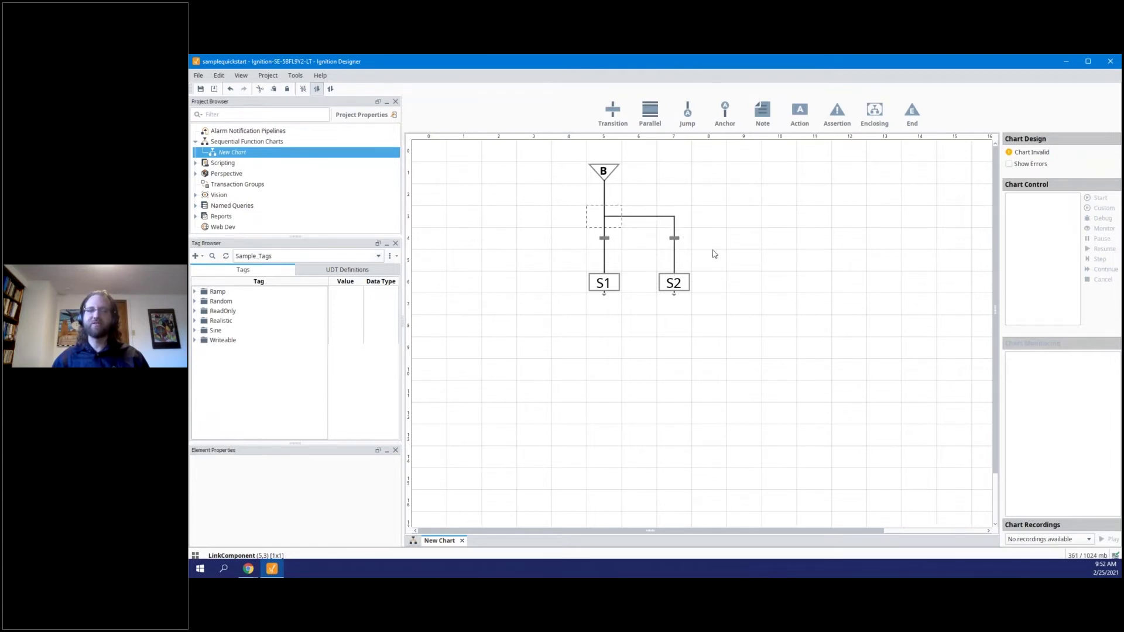
# Place an end node under S1, connect S1 to it, and merge S2's output into the main line.
pyautogui.moveTo(714, 293)
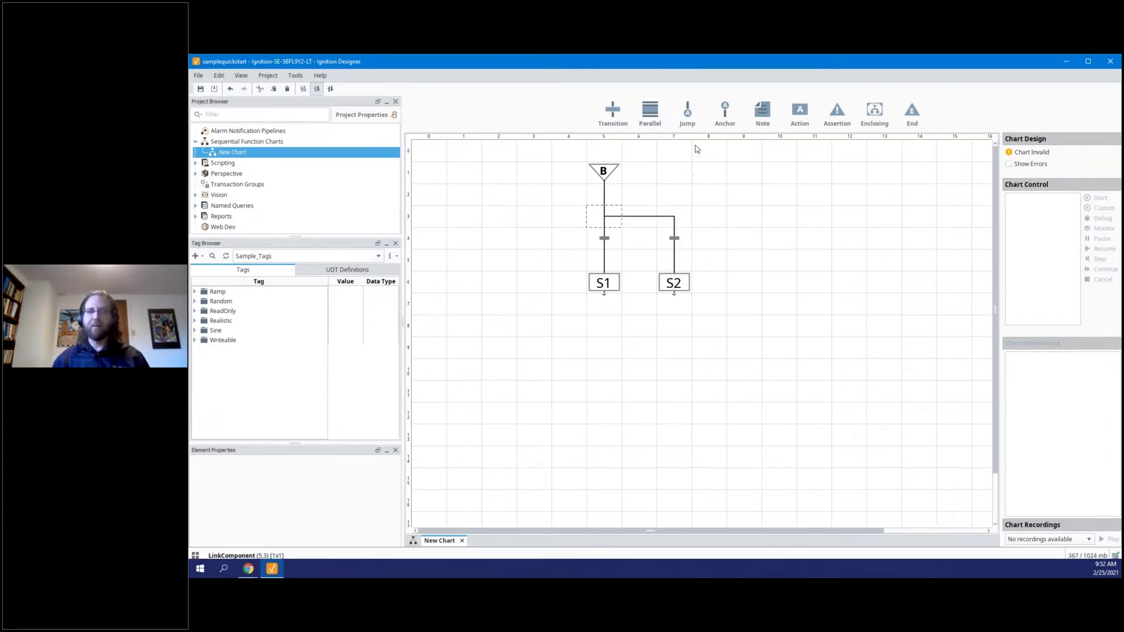
pyautogui.moveTo(910, 119); pyautogui.dragTo(612, 402)
pyautogui.moveTo(606, 299); pyautogui.dragTo(603, 382)
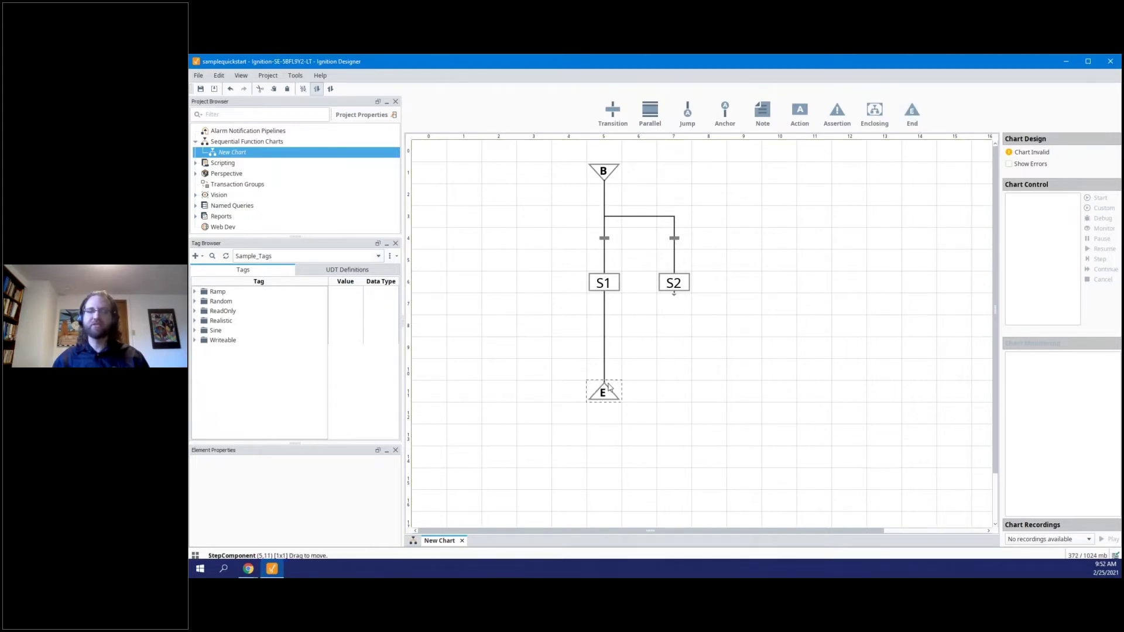
pyautogui.click(674, 298)
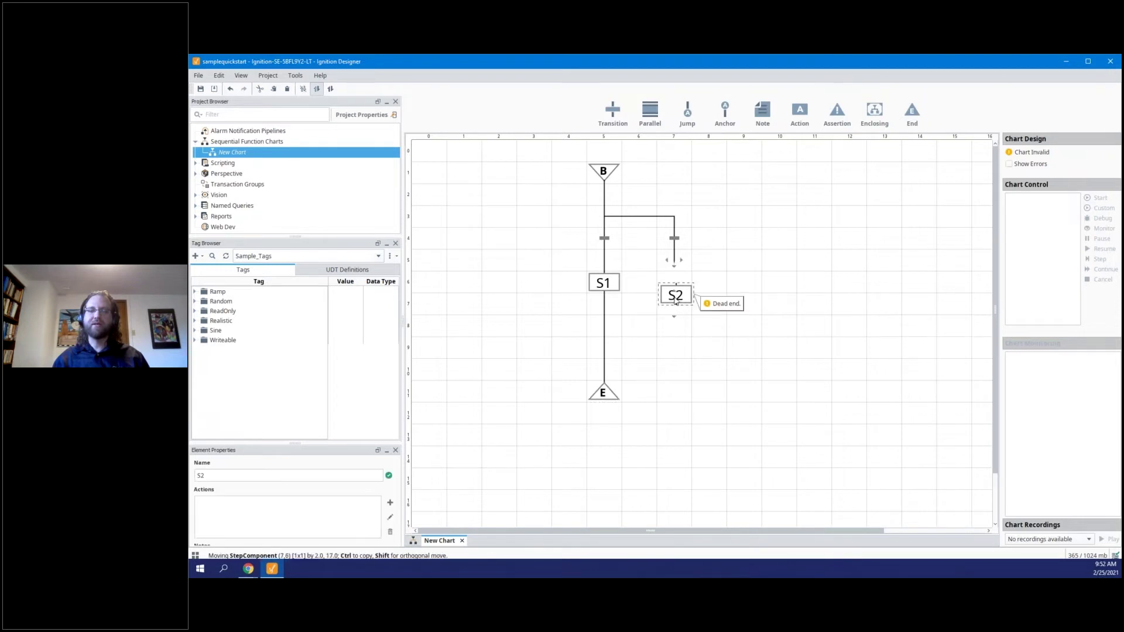
pyautogui.moveTo(675, 298); pyautogui.dragTo(594, 329)
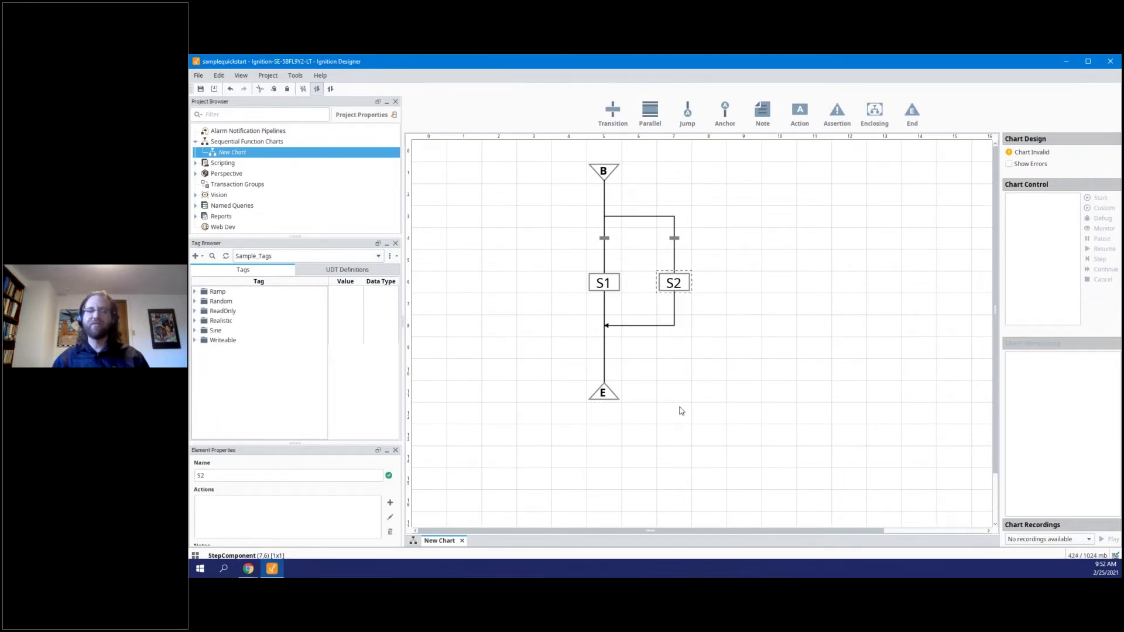
# Draw a loop link from the main line back up under the begin node, then delete the end node.
pyautogui.click(597, 372)
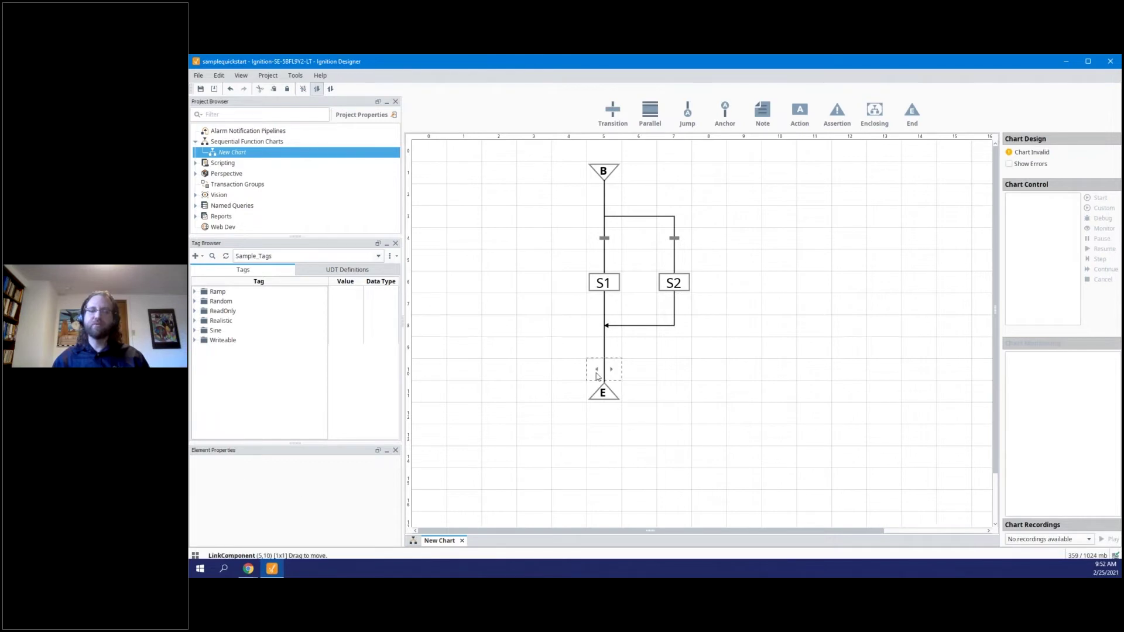
pyautogui.moveTo(598, 372); pyautogui.dragTo(534, 368)
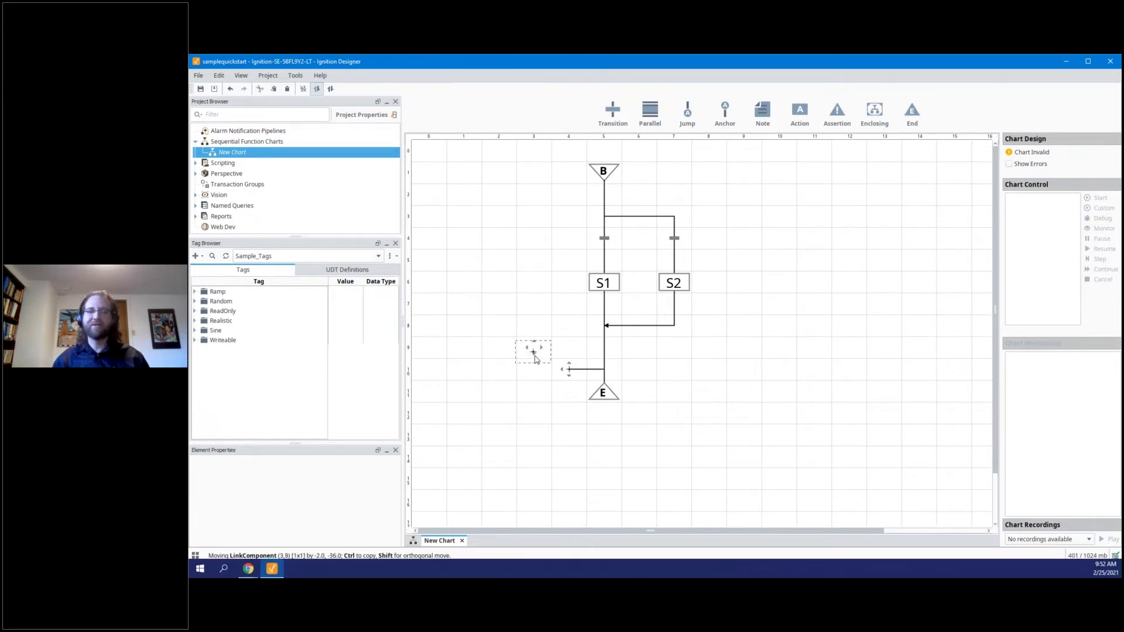
pyautogui.click(533, 367)
pyautogui.moveTo(534, 367); pyautogui.dragTo(606, 195)
pyautogui.click(612, 402)
pyautogui.press('Delete')
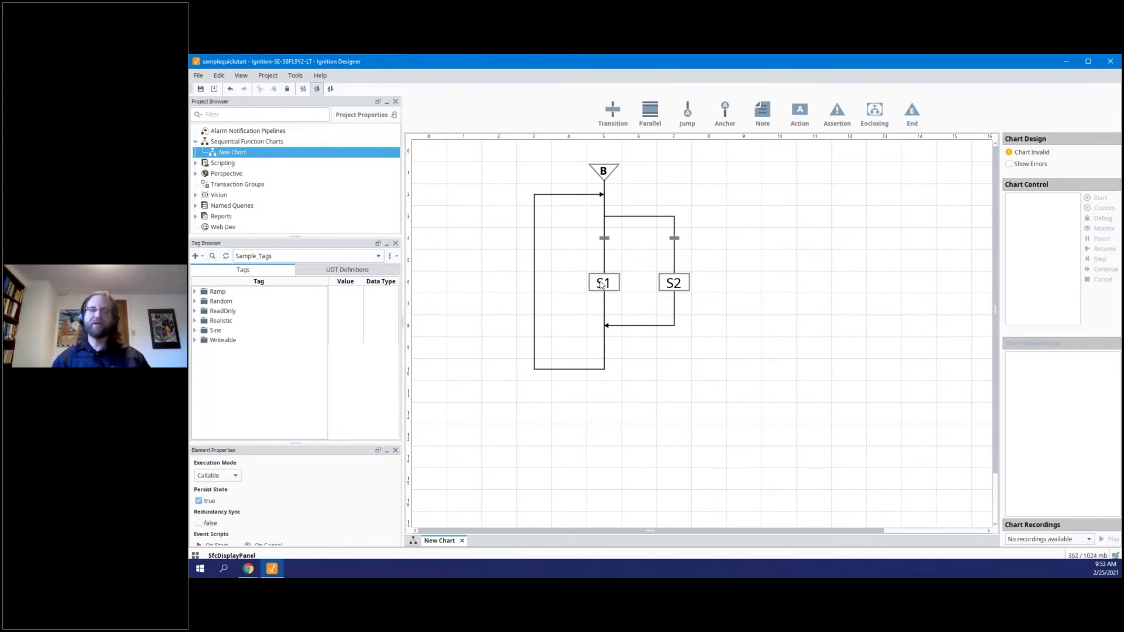
# Select step S1, enlarge its Element Properties panel, and list the available action types.
pyautogui.click(601, 285)
pyautogui.click(673, 281)
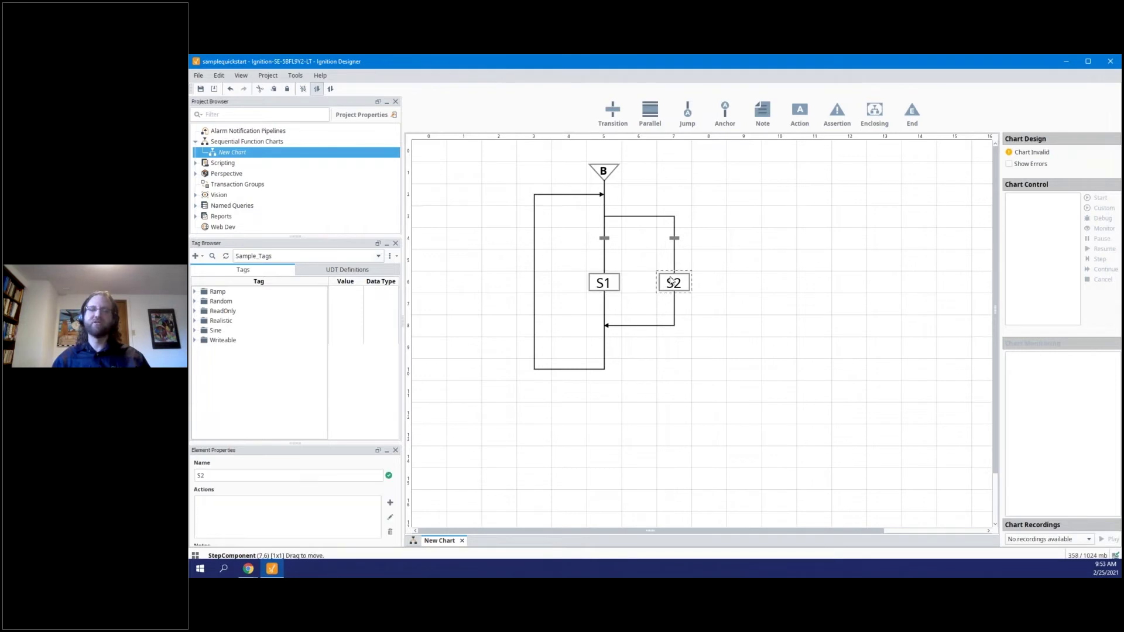
pyautogui.click(592, 290)
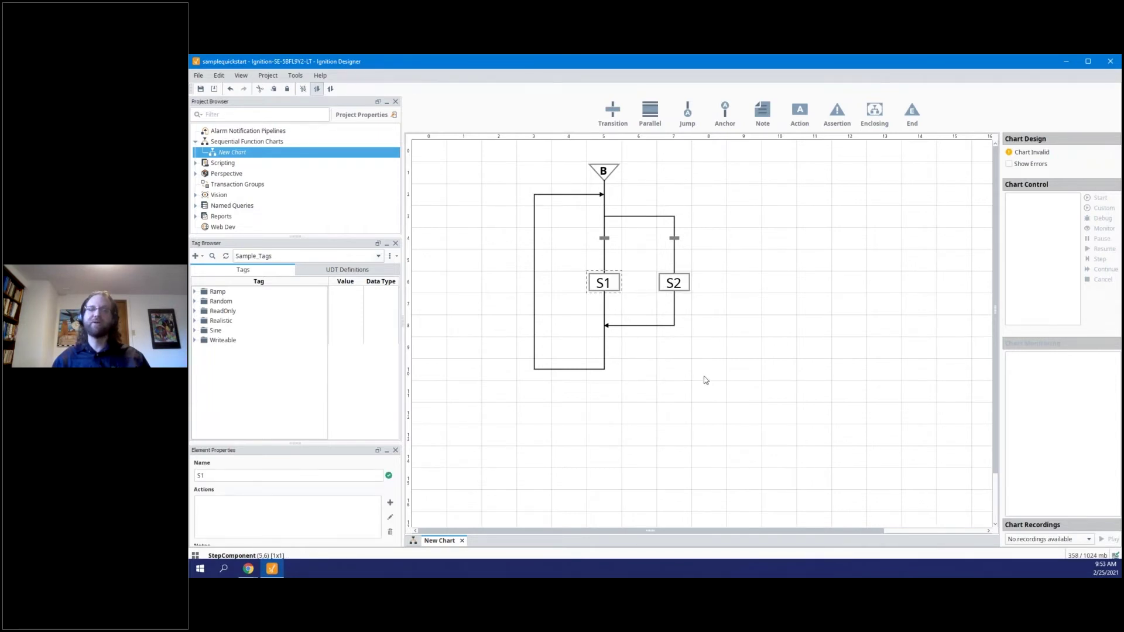
pyautogui.click(675, 285)
pyautogui.click(592, 288)
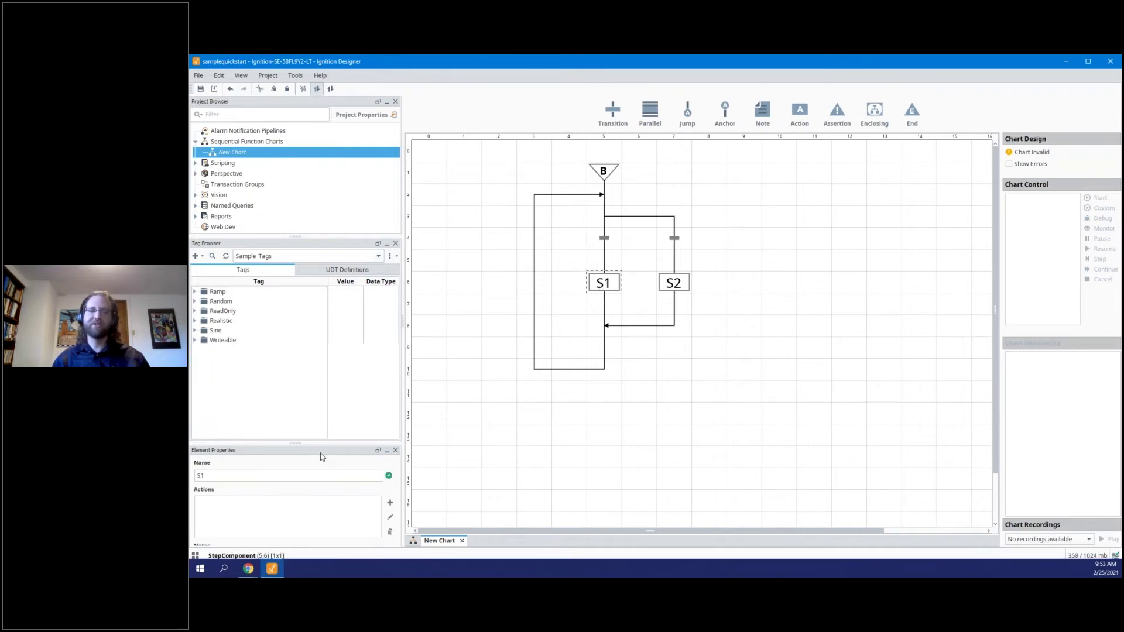
pyautogui.moveTo(311, 444); pyautogui.dragTo(297, 396)
pyautogui.click(389, 456)
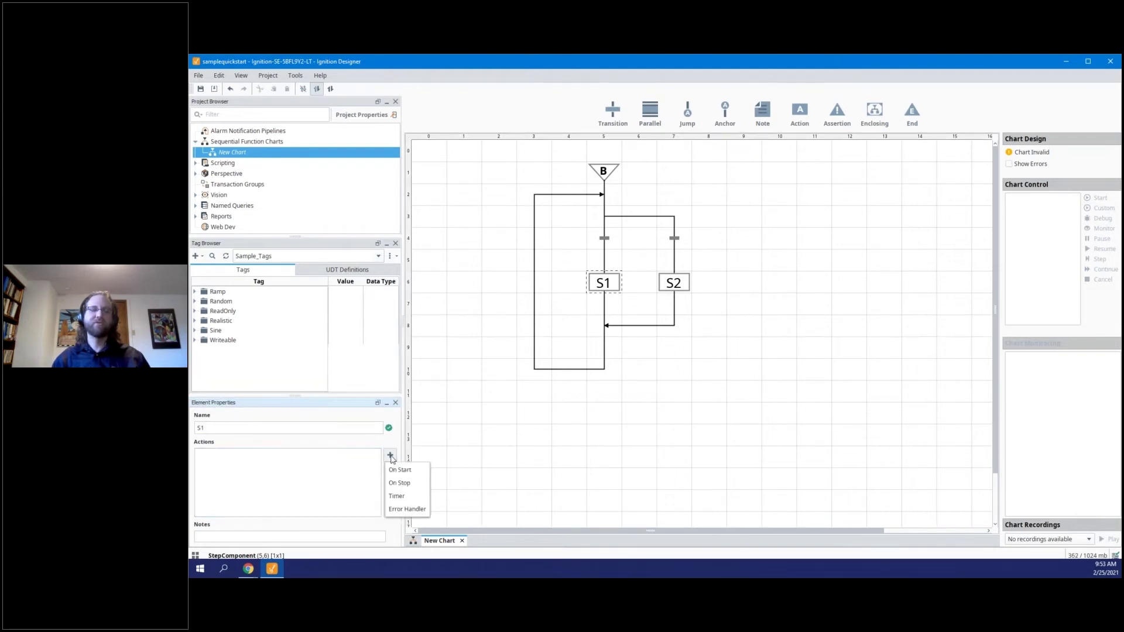
# Give S1 an On Start action and write system.tag.read('') on line 10 with a blank line above.
pyautogui.click(400, 470)
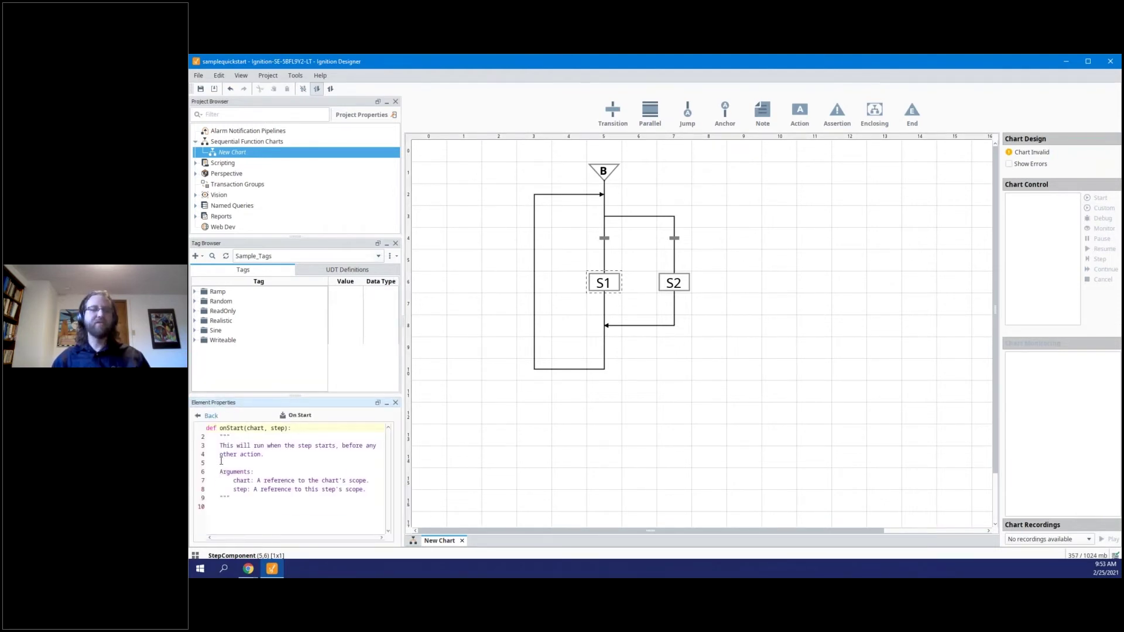
pyautogui.click(612, 285)
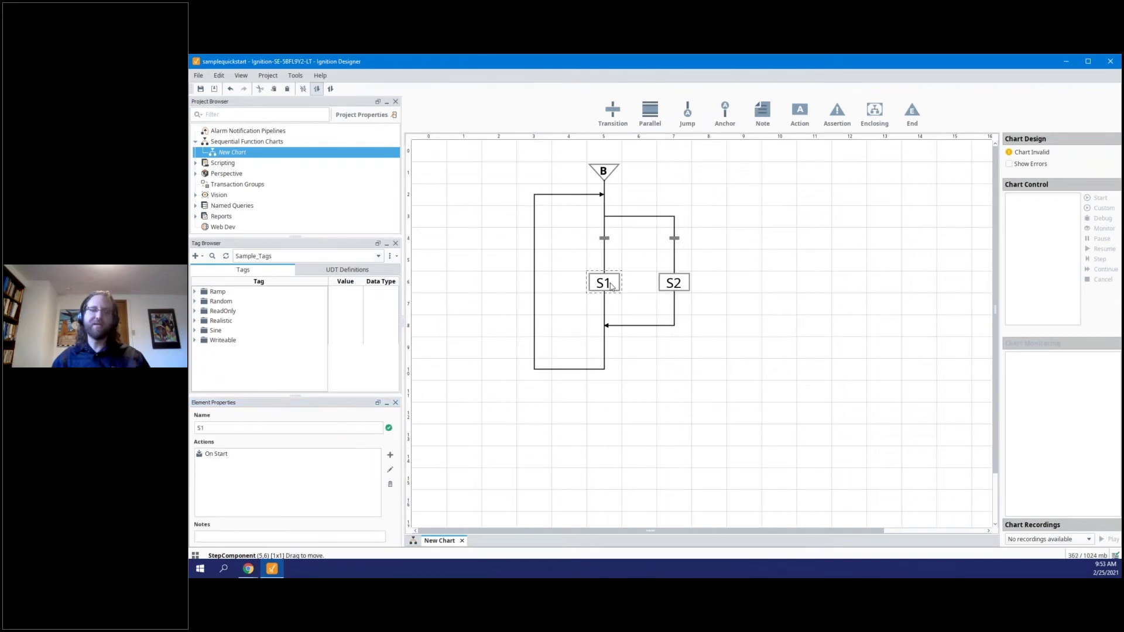
pyautogui.doubleClick(247, 460)
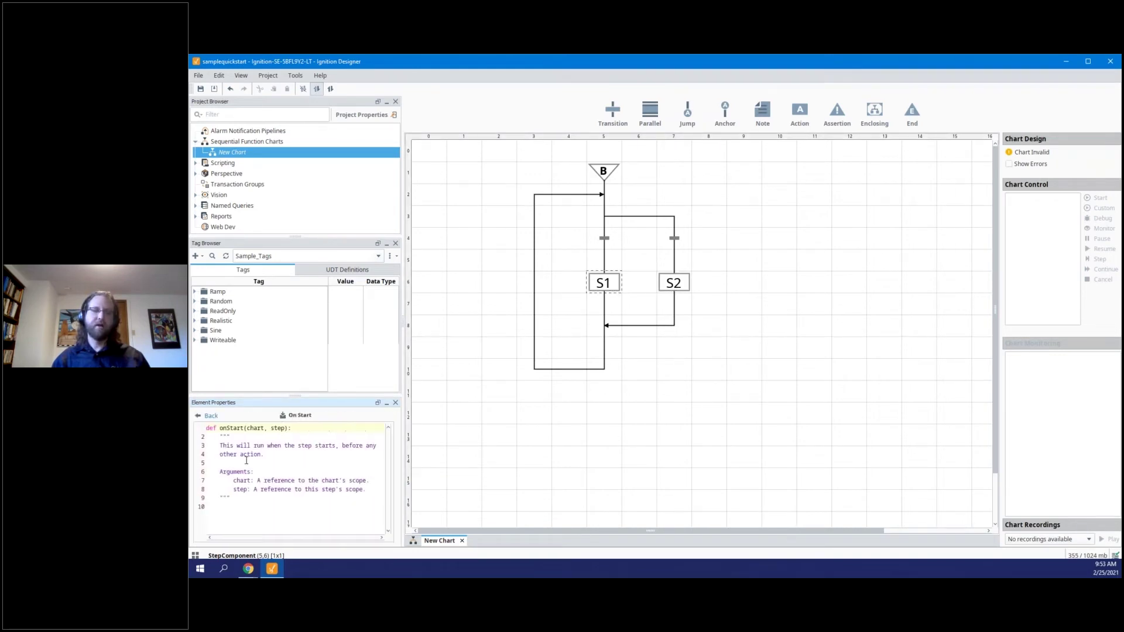
pyautogui.click(270, 508)
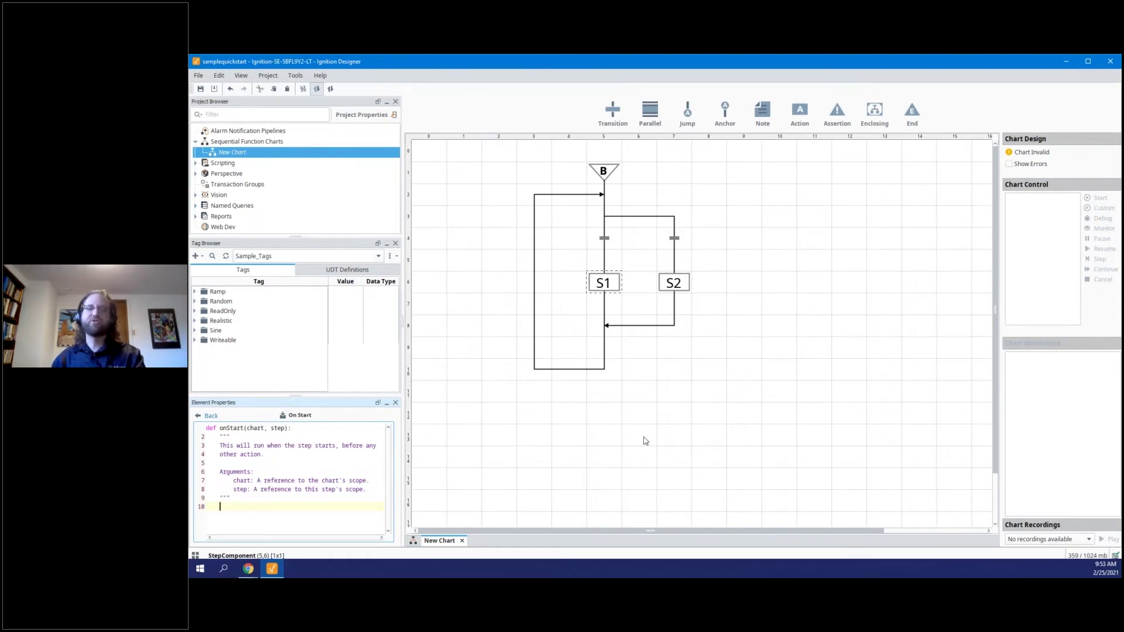
pyautogui.write('system.tag.')
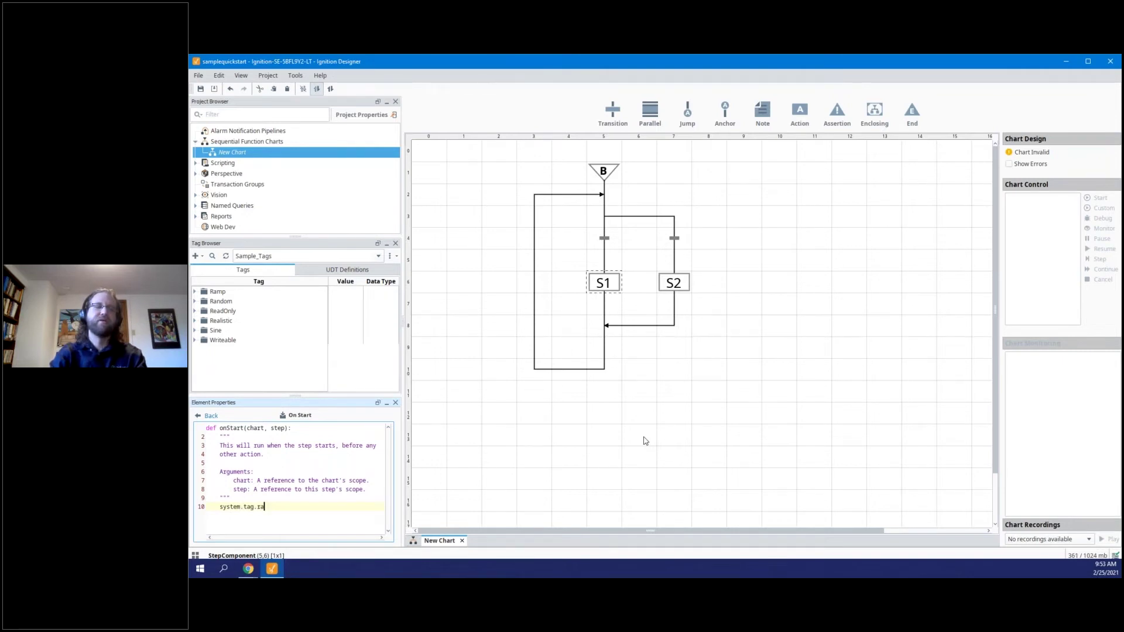
pyautogui.write("read('")
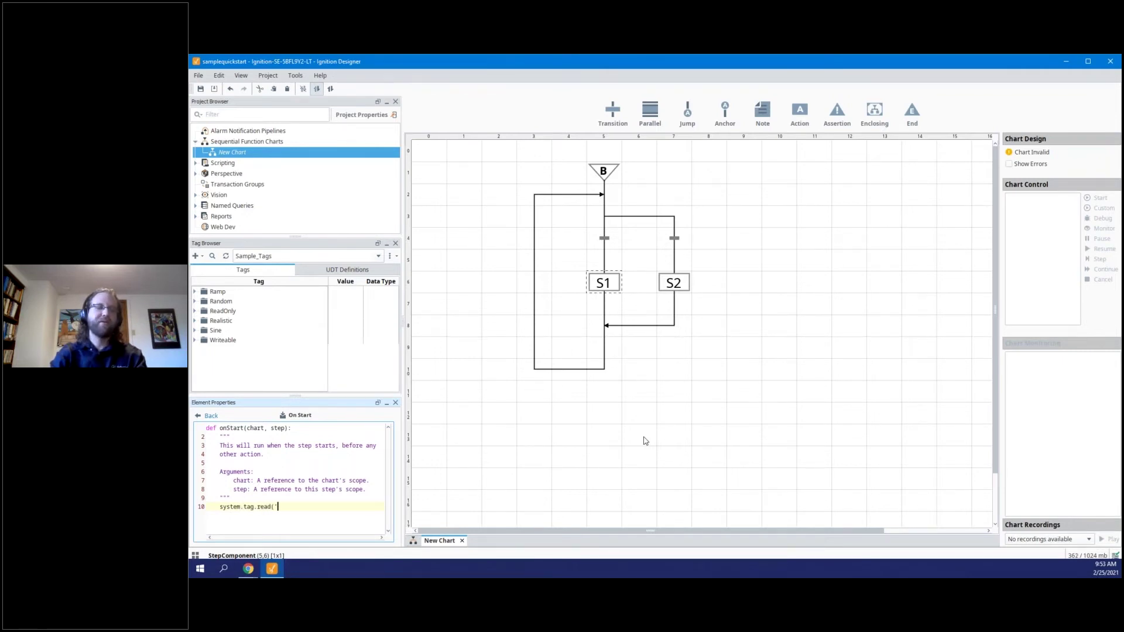
pyautogui.write("'")
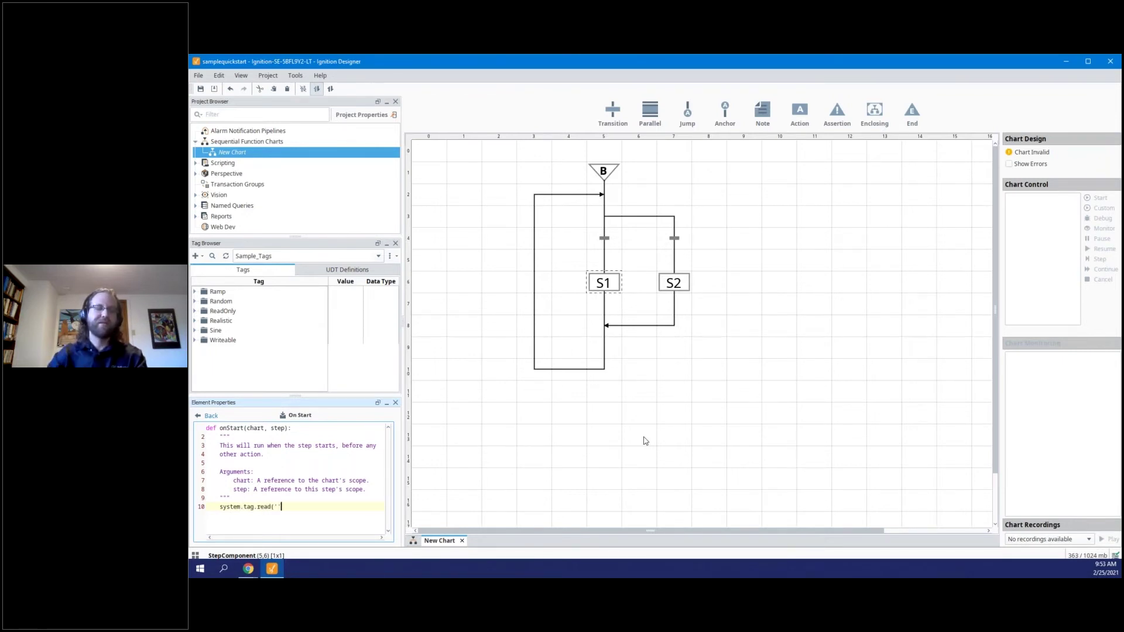
pyautogui.click(275, 507)
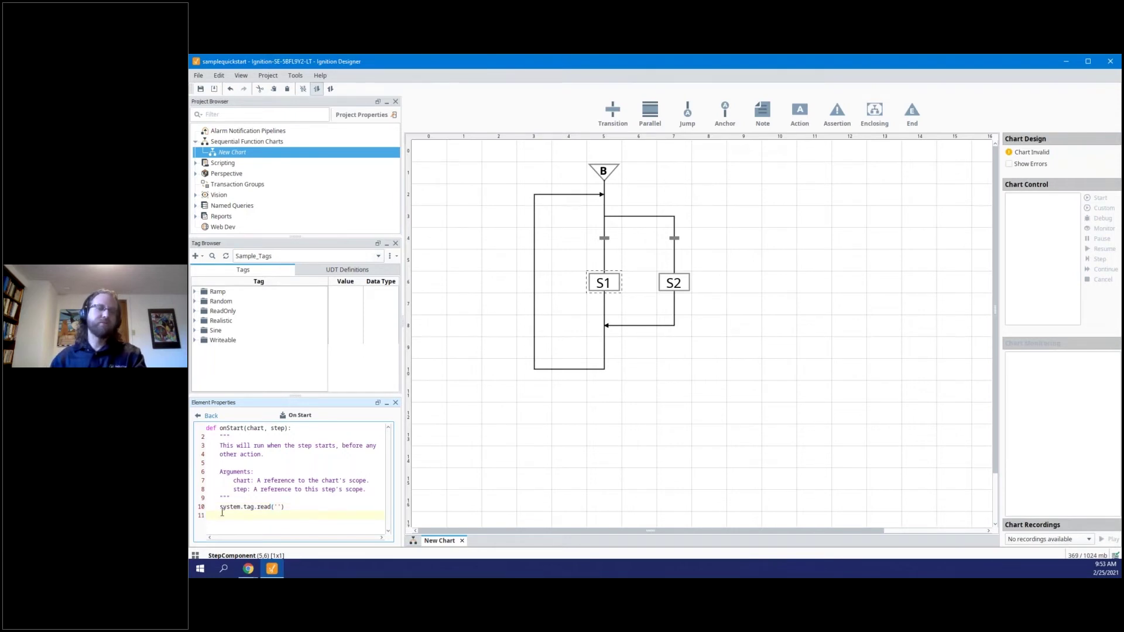
pyautogui.press('Return')
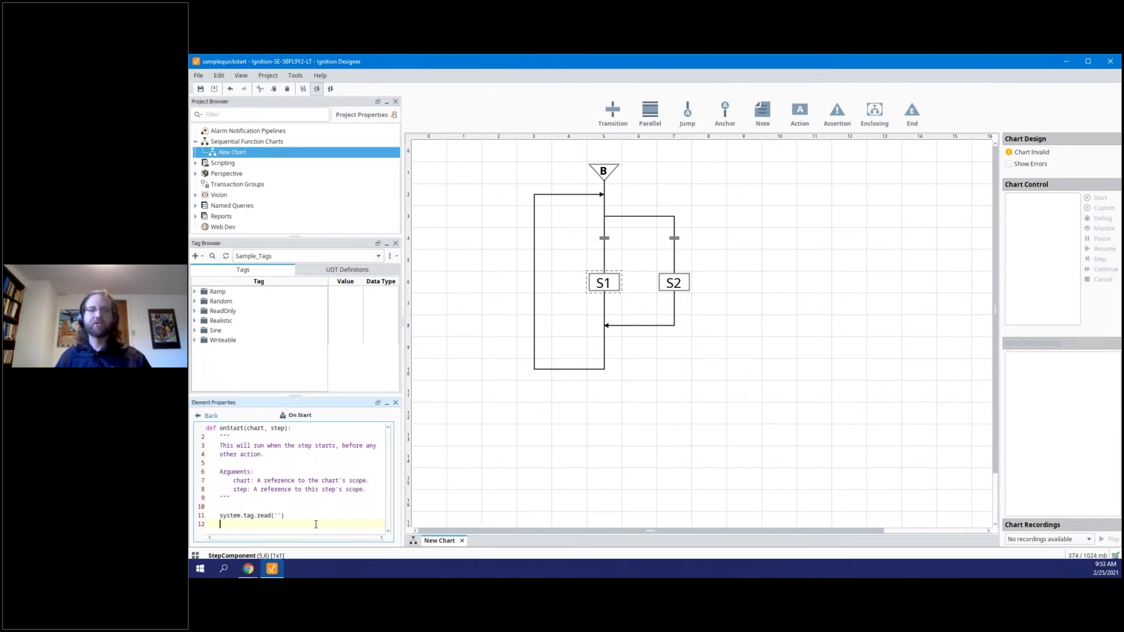
# Review step S2, both transitions' conditions, and step S1's On Start action.
pyautogui.click(669, 280)
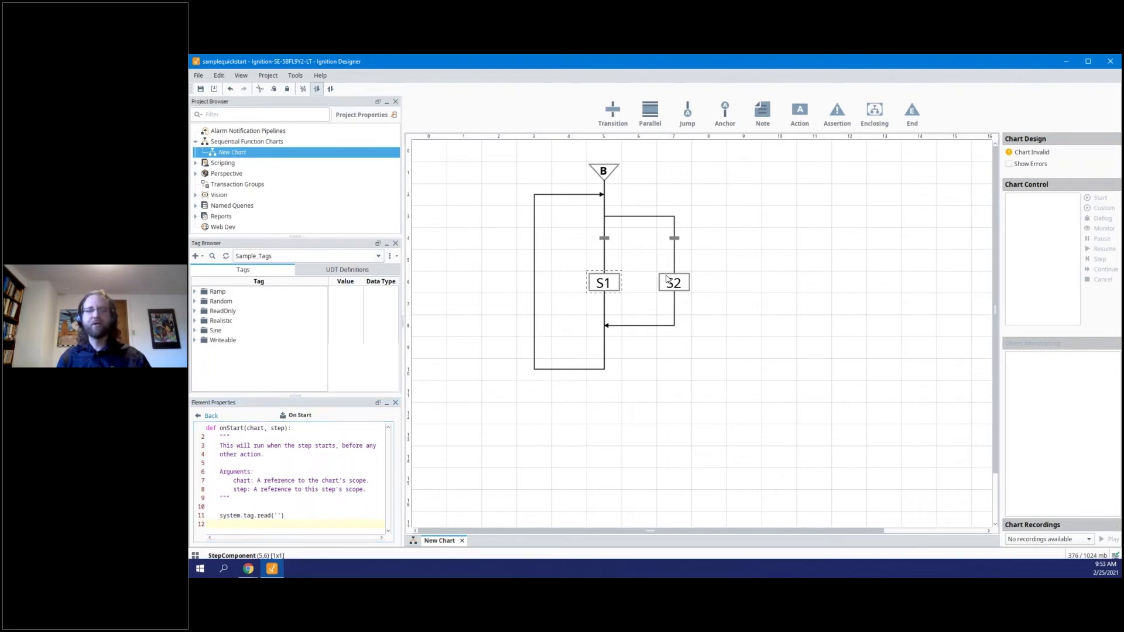
pyautogui.click(606, 240)
pyautogui.click(674, 238)
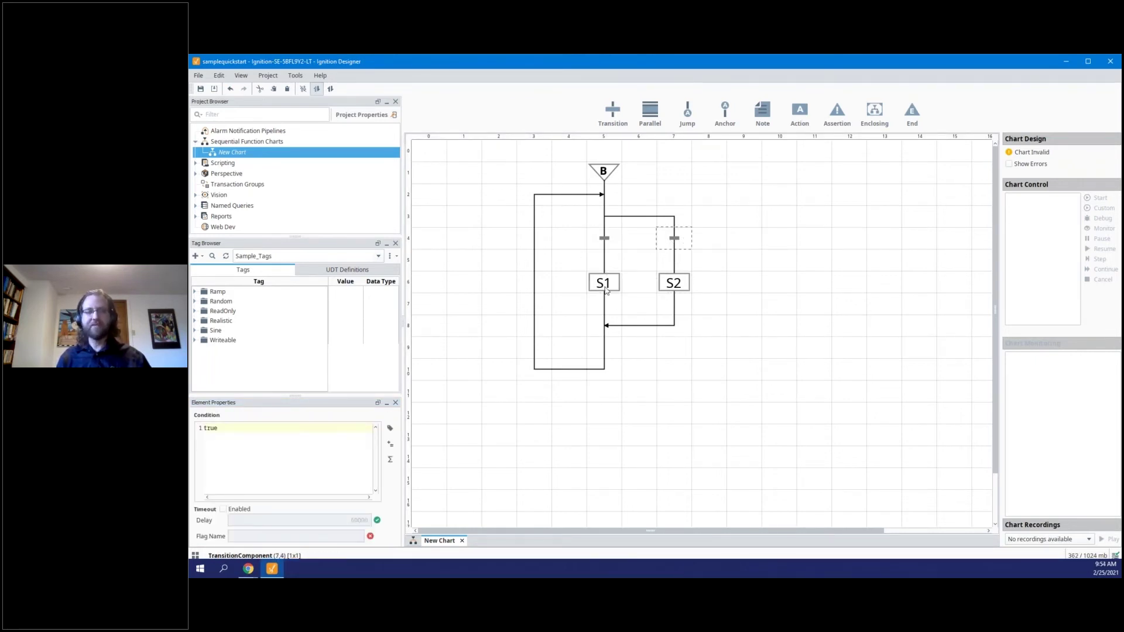
pyautogui.click(667, 287)
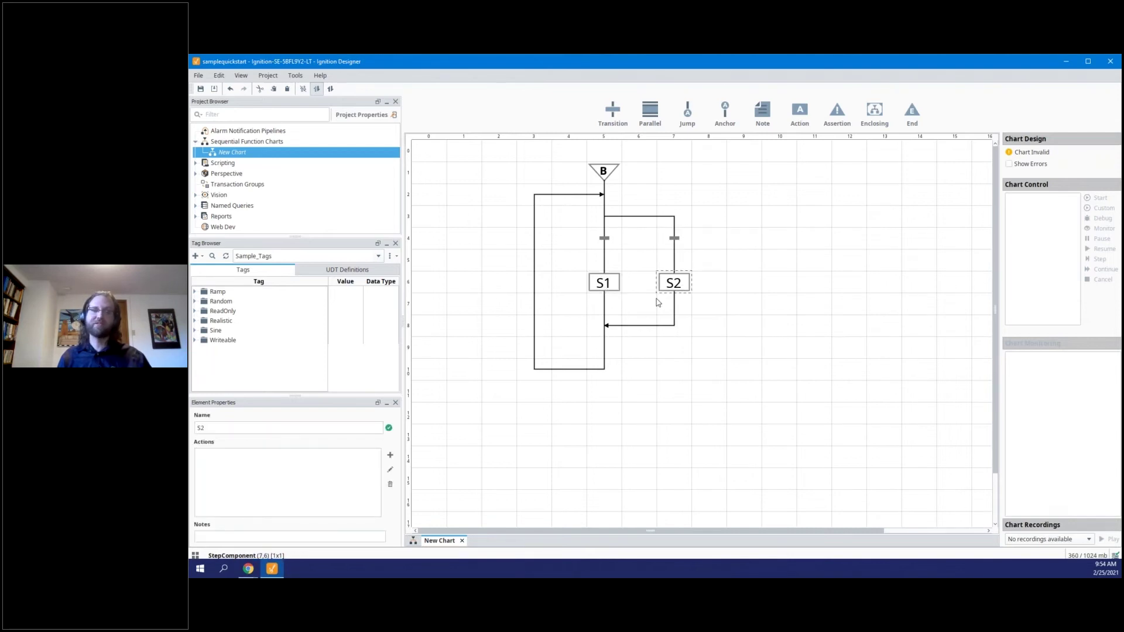
pyautogui.click(609, 286)
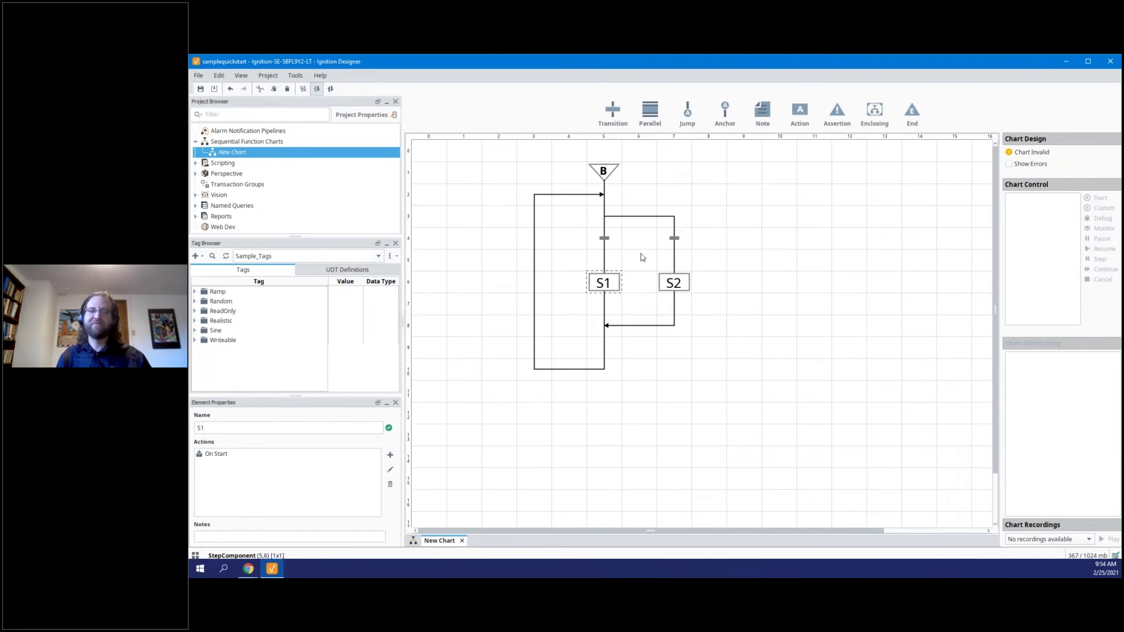
# Recheck S2, the left transition and S1, then deselect to show the chart's own settings.
pyautogui.click(681, 285)
pyautogui.click(604, 240)
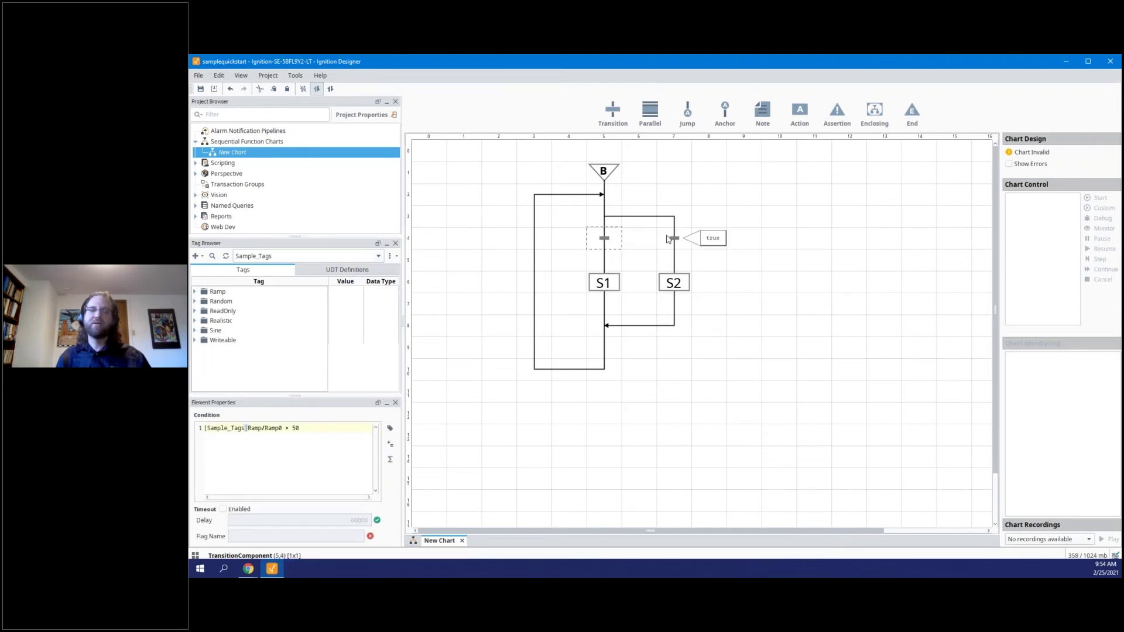
pyautogui.click(674, 285)
pyautogui.click(606, 291)
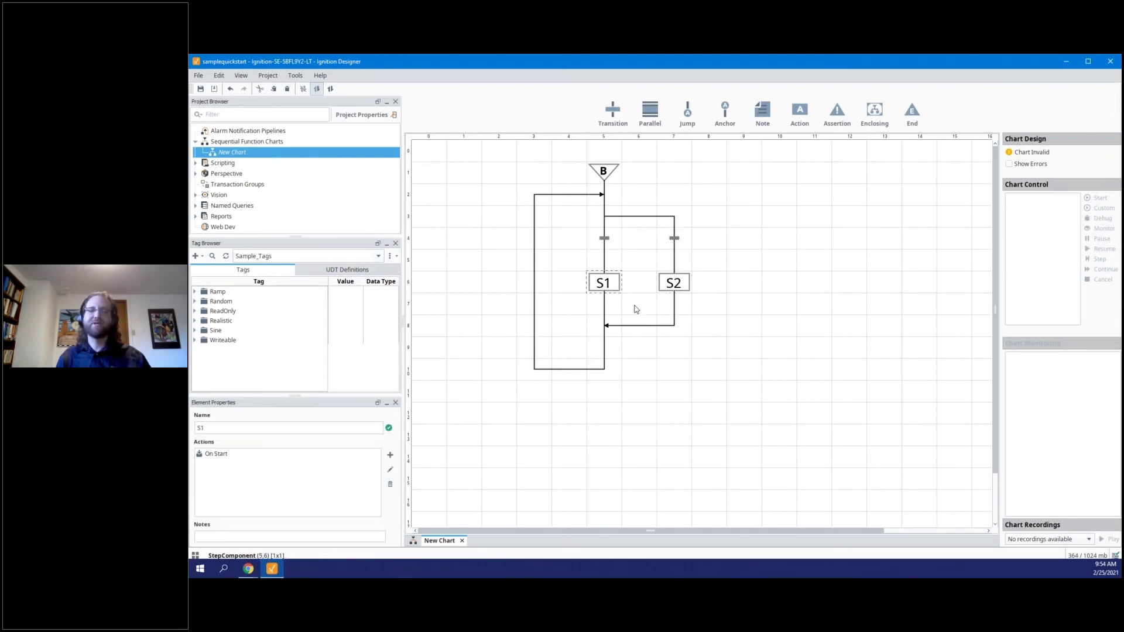
pyautogui.click(637, 309)
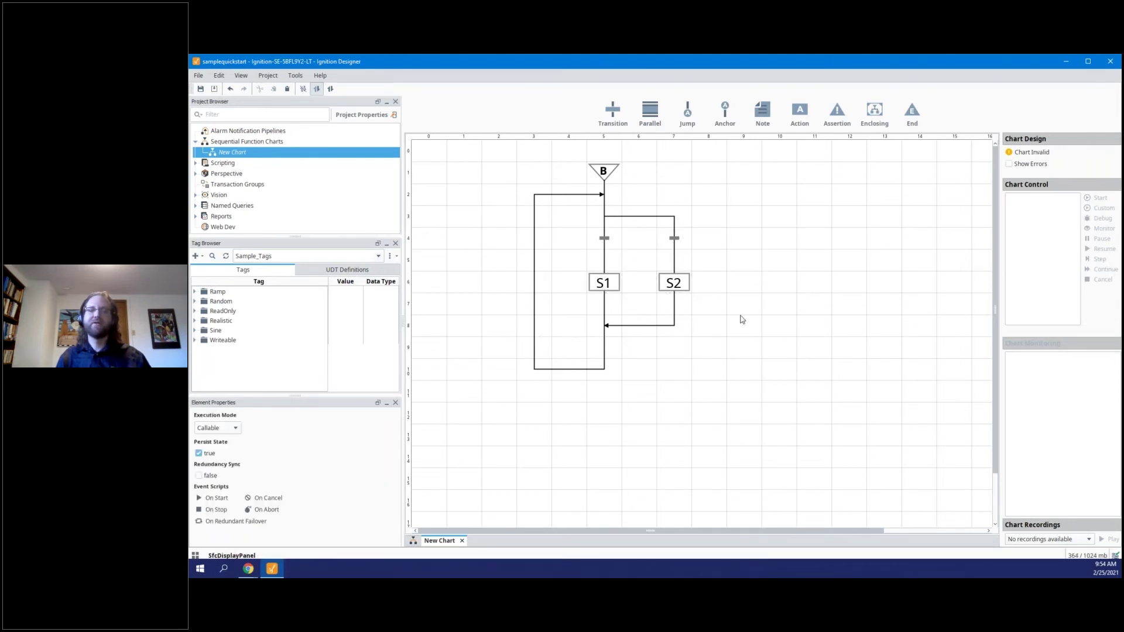
pyautogui.click(682, 288)
pyautogui.click(634, 312)
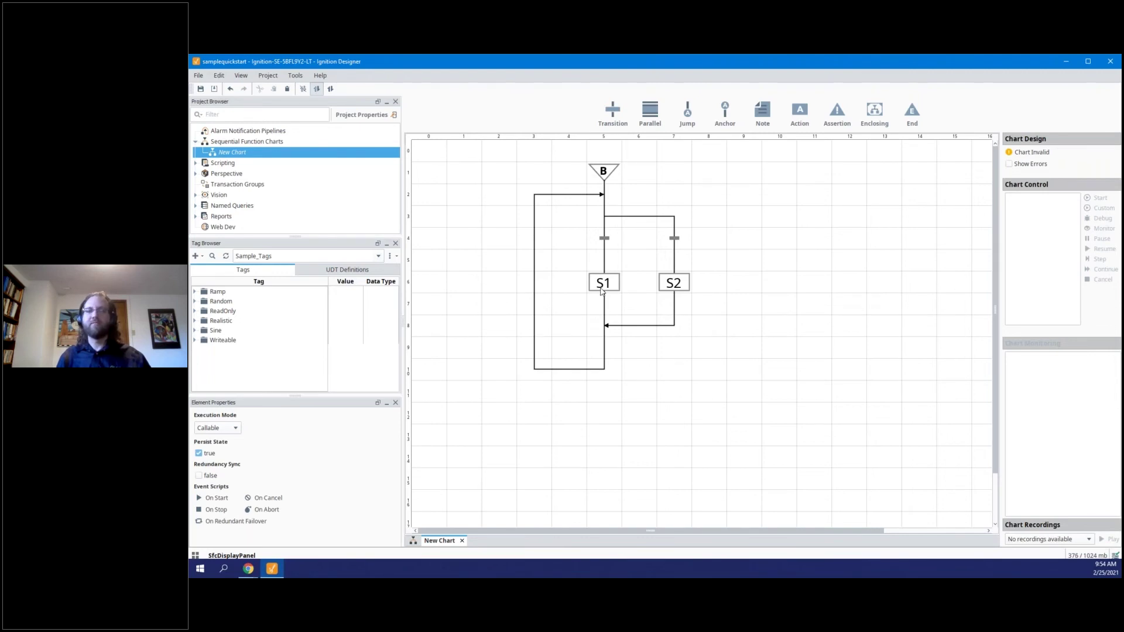
pyautogui.moveTo(606, 246)
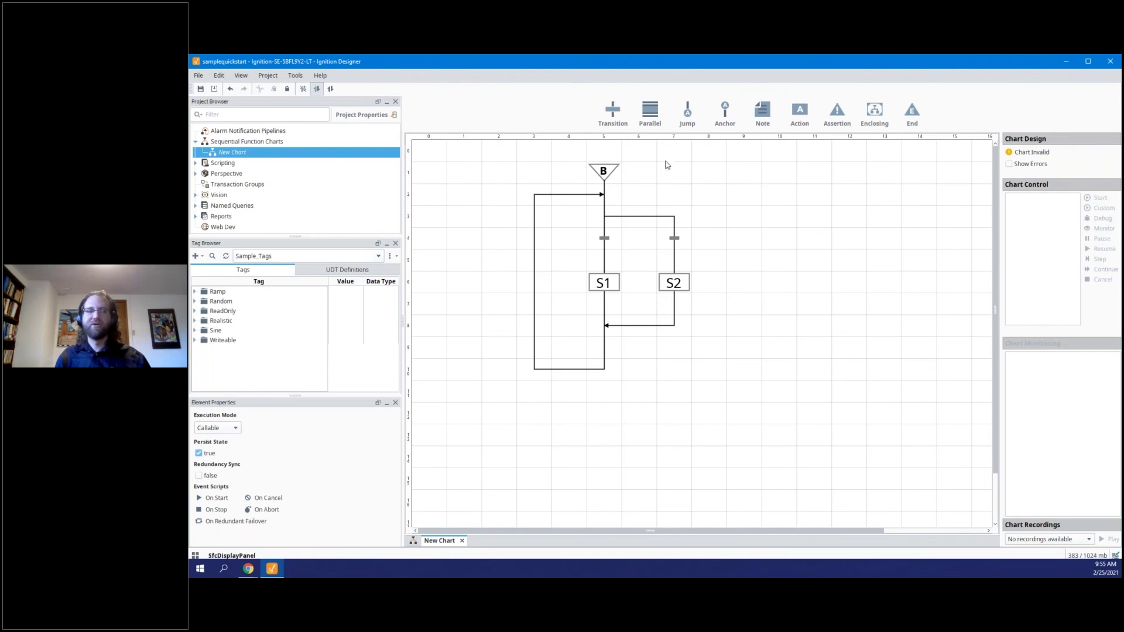
# Place a taller parallel block right of the loop, lowered three rows and fed by the top branch.
pyautogui.click(744, 223)
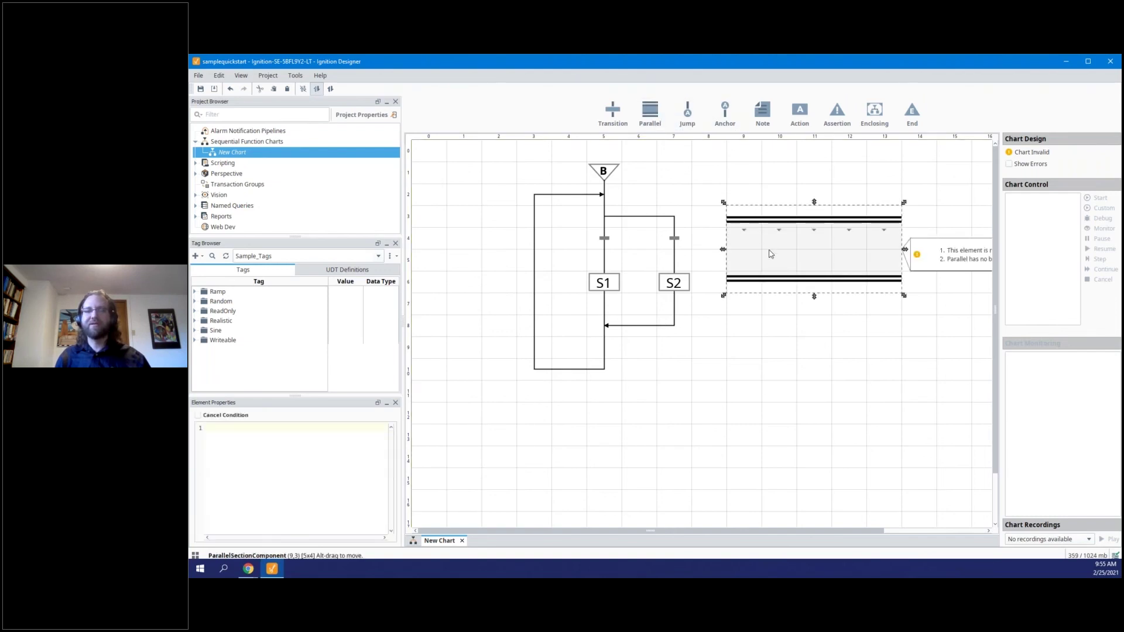
pyautogui.moveTo(815, 298); pyautogui.dragTo(815, 404)
pyautogui.moveTo(811, 225); pyautogui.dragTo(814, 291)
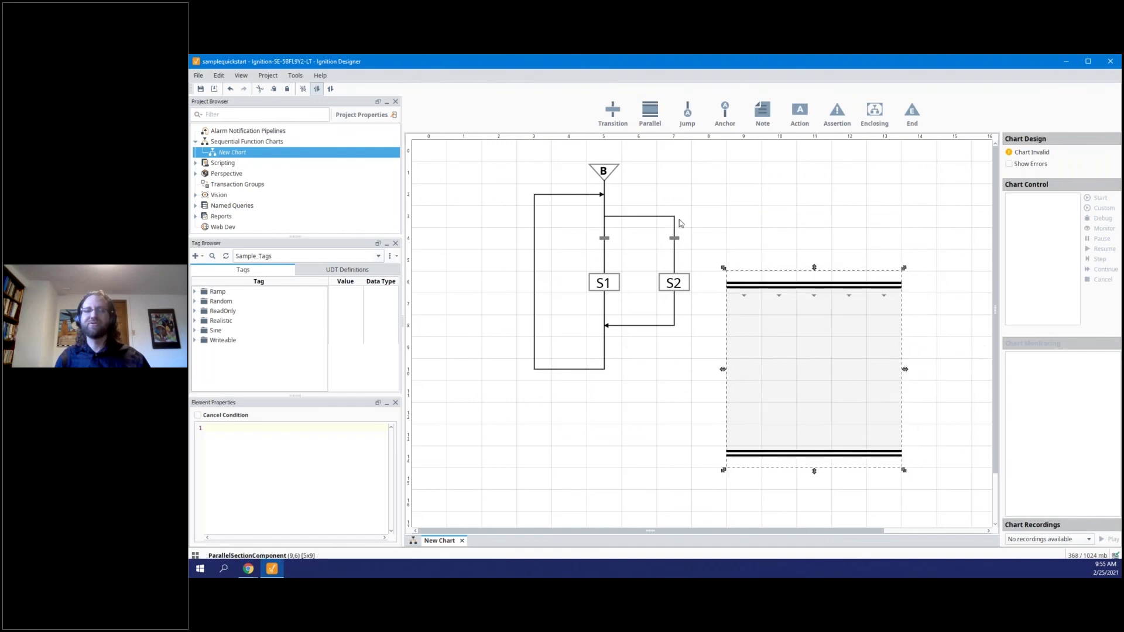
pyautogui.moveTo(675, 218); pyautogui.dragTo(743, 238)
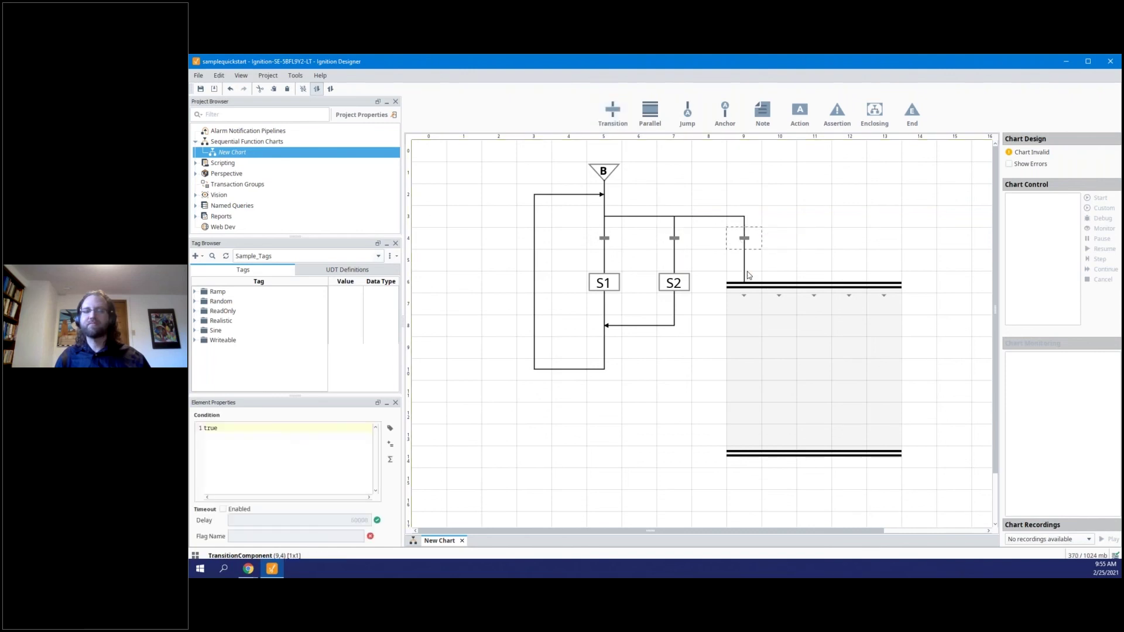
# Add an end node below the parallel block and steps S3 and S4 inside, linking the top to S3.
pyautogui.click(777, 460)
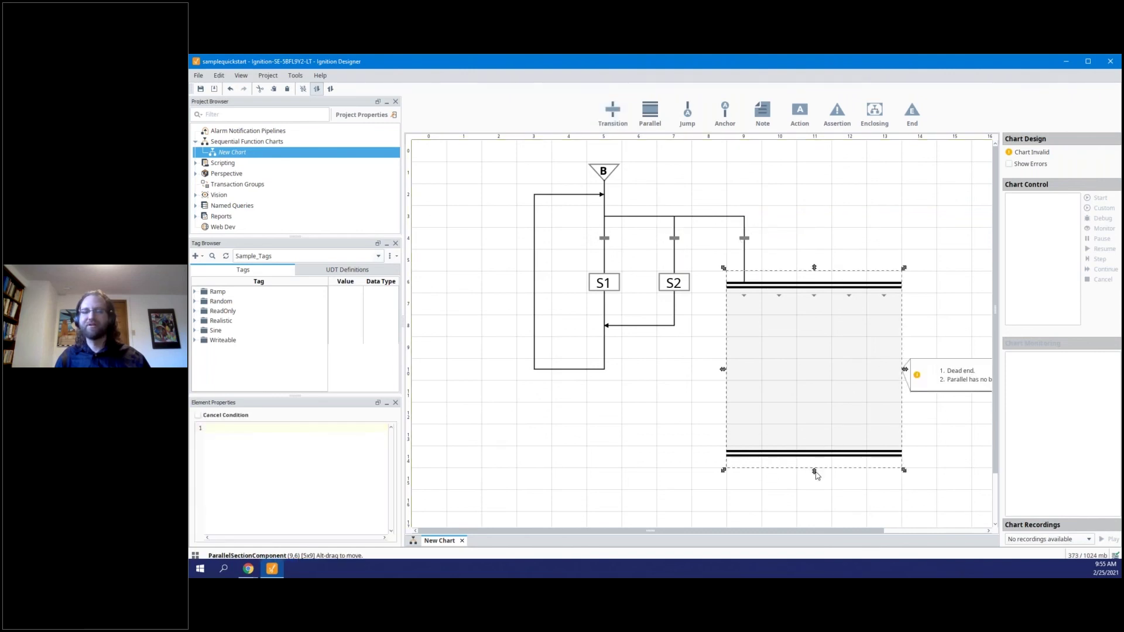
pyautogui.moveTo(912, 120); pyautogui.dragTo(741, 477)
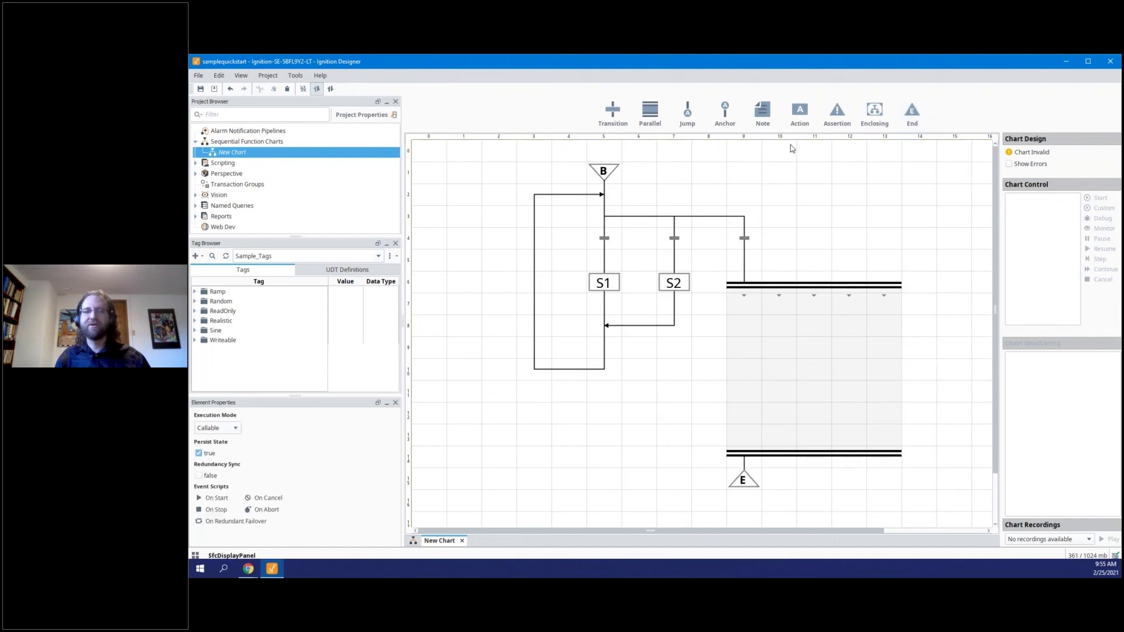
pyautogui.moveTo(807, 116); pyautogui.dragTo(849, 368)
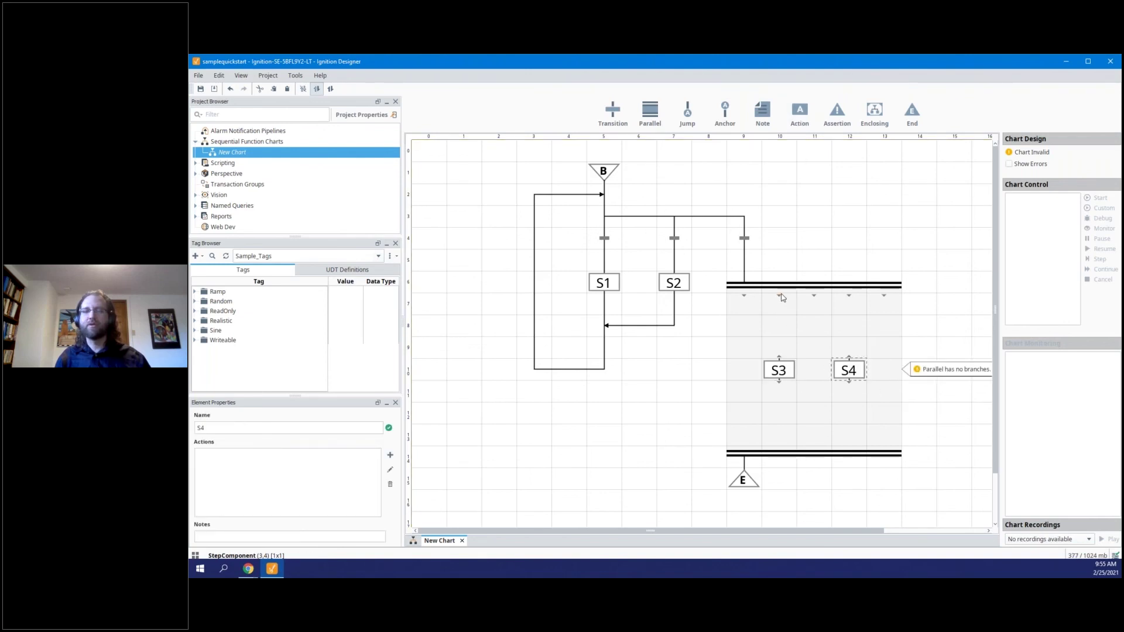
pyautogui.moveTo(782, 298); pyautogui.dragTo(780, 359)
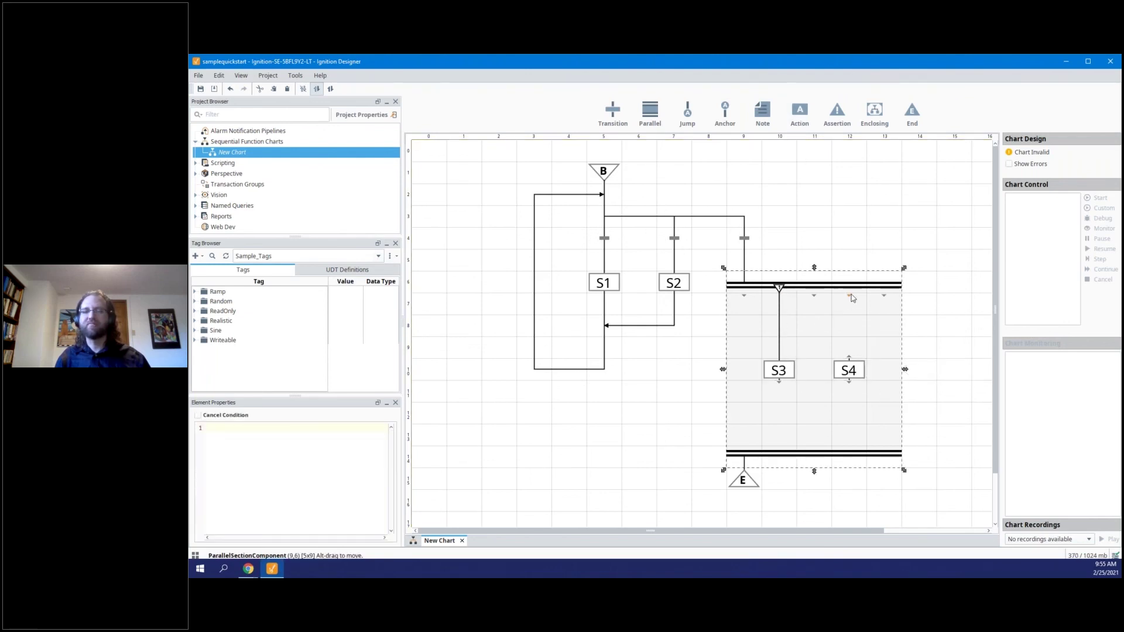